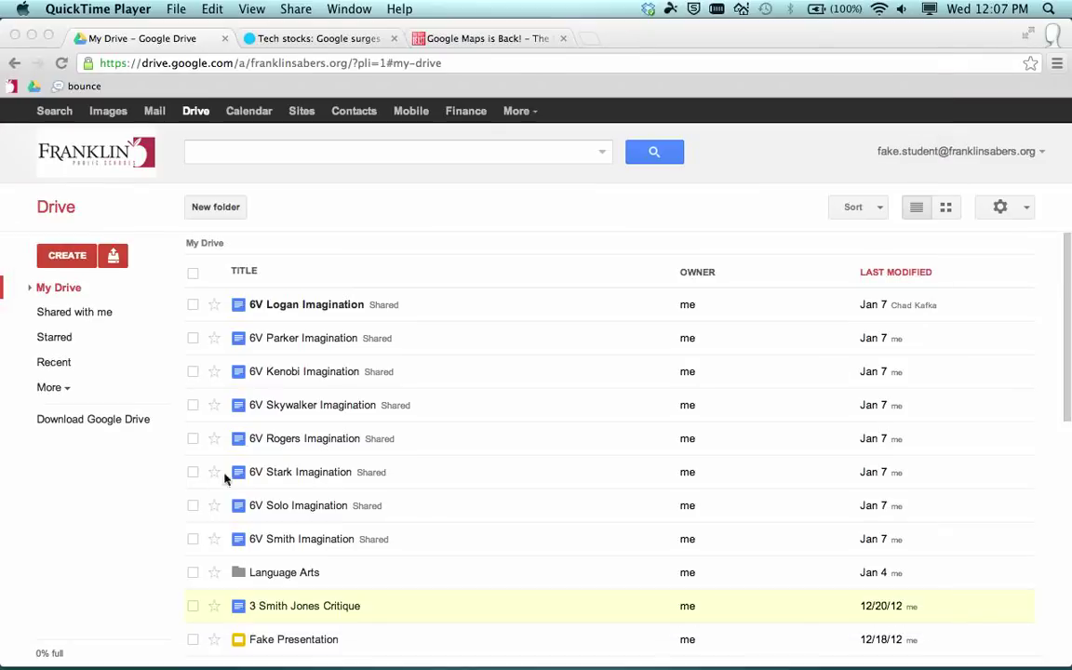
Bring the Chrome window showing the My Drive file list to the front.
{"action": "left_click", "coordinate": [402, 212]}
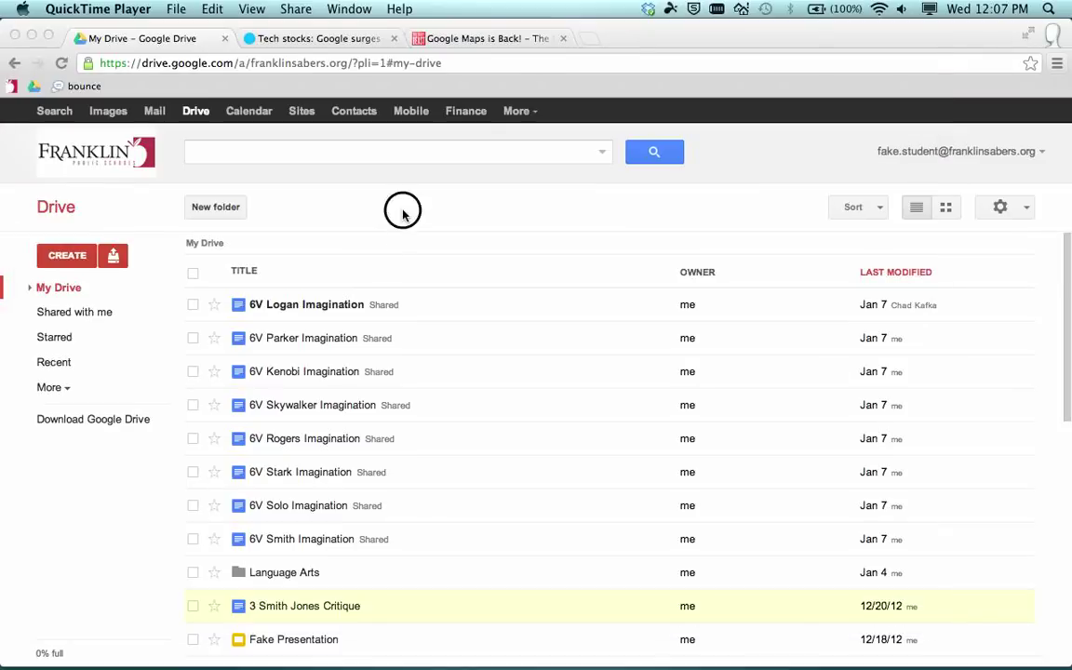
Launch EasyBib from the More menu in the Google bar.
{"action": "left_click", "coordinate": [517, 111]}
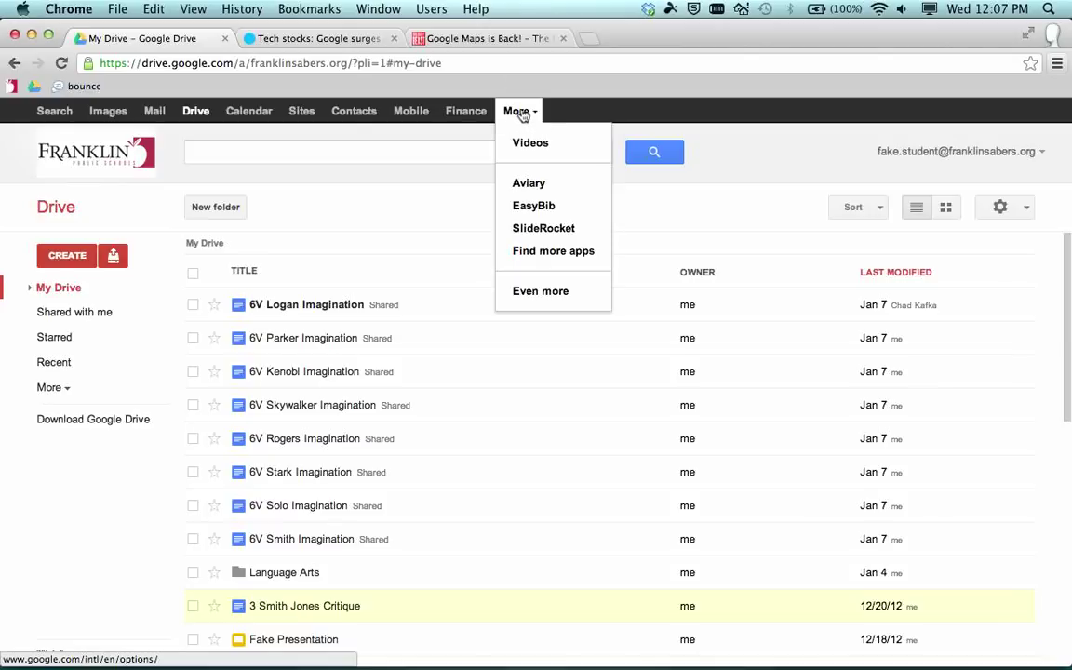
{"action": "left_click", "coordinate": [542, 207]}
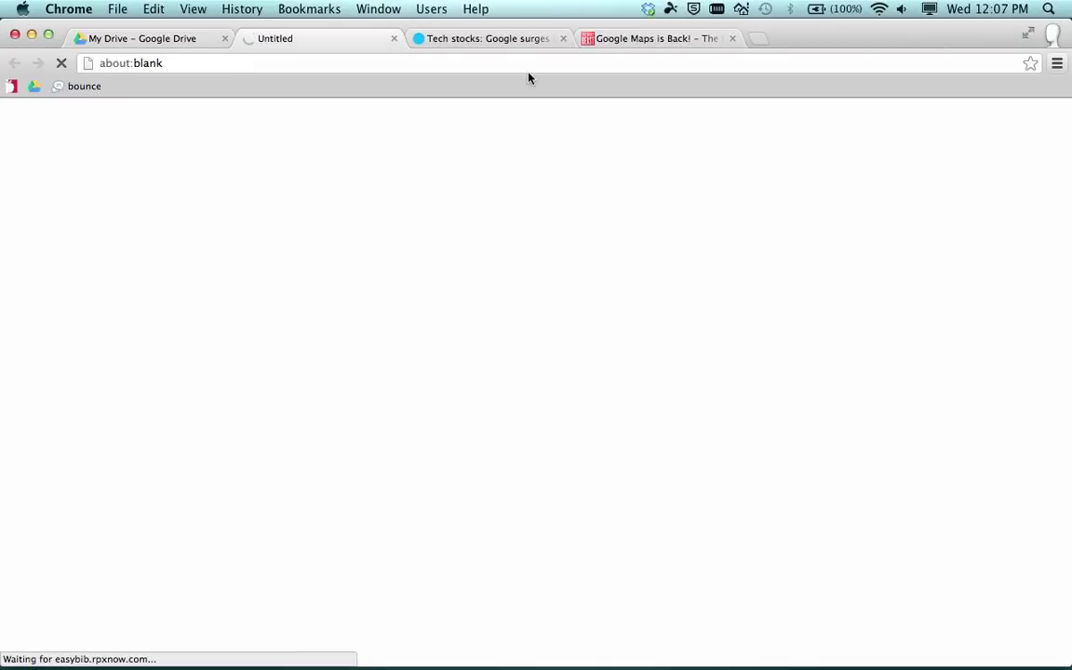
Look over the 'Tech stocks' and 'Google Maps is Back!' articles, ending on Tech stocks.
{"action": "left_click", "coordinate": [493, 43]}
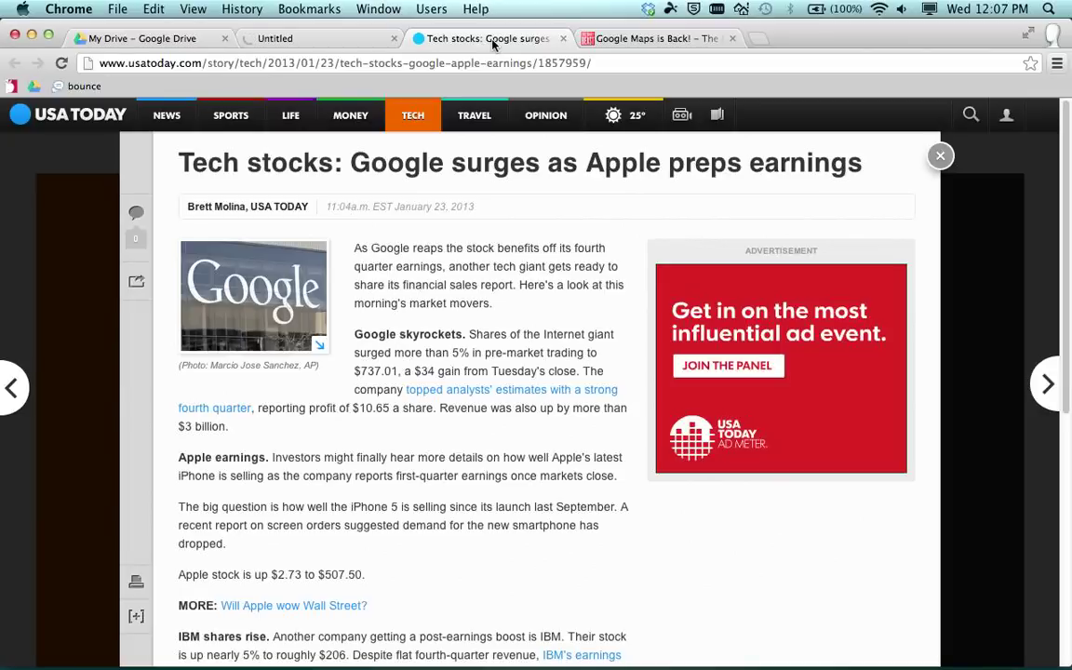
{"action": "left_click", "coordinate": [632, 41]}
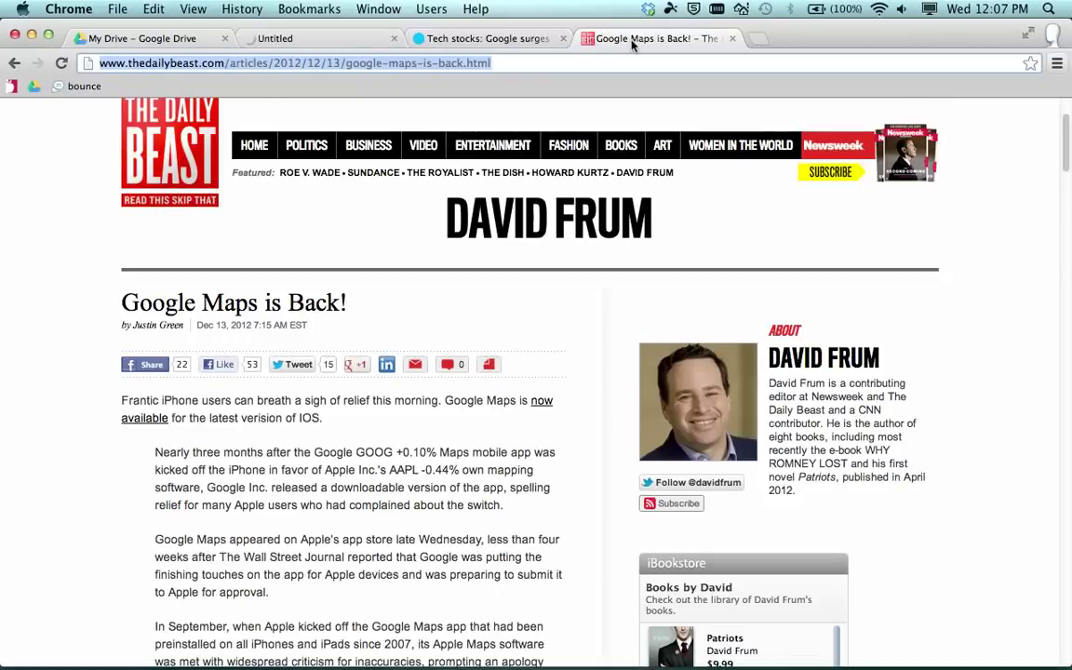
{"action": "left_click", "coordinate": [526, 39]}
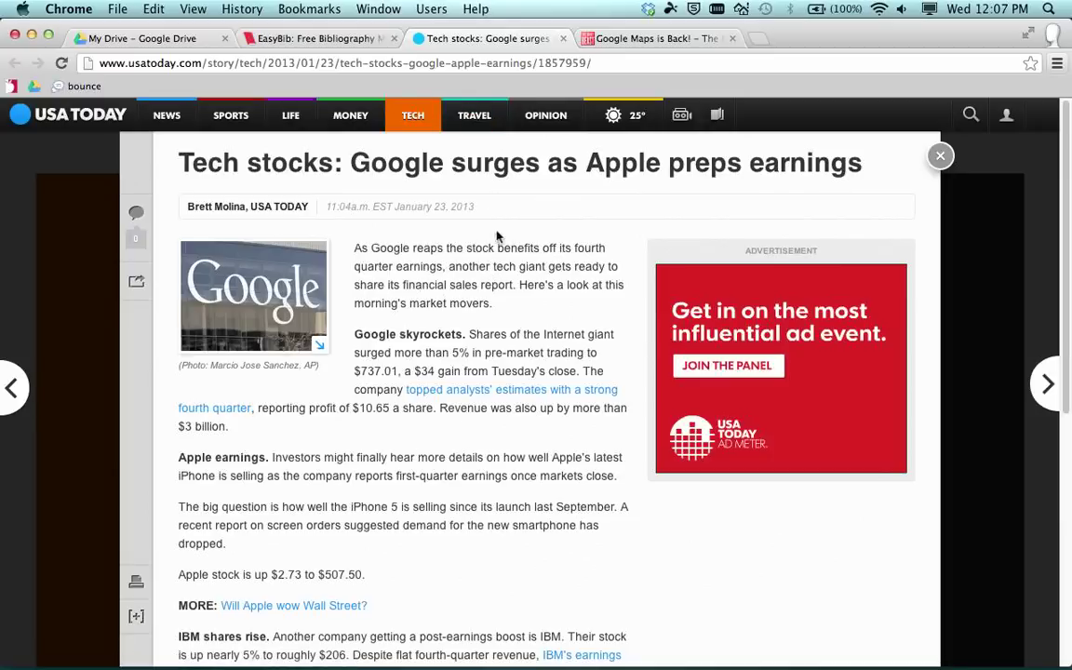
Go to the EasyBib tab and show the empty All Projects list.
{"action": "left_click", "coordinate": [305, 39]}
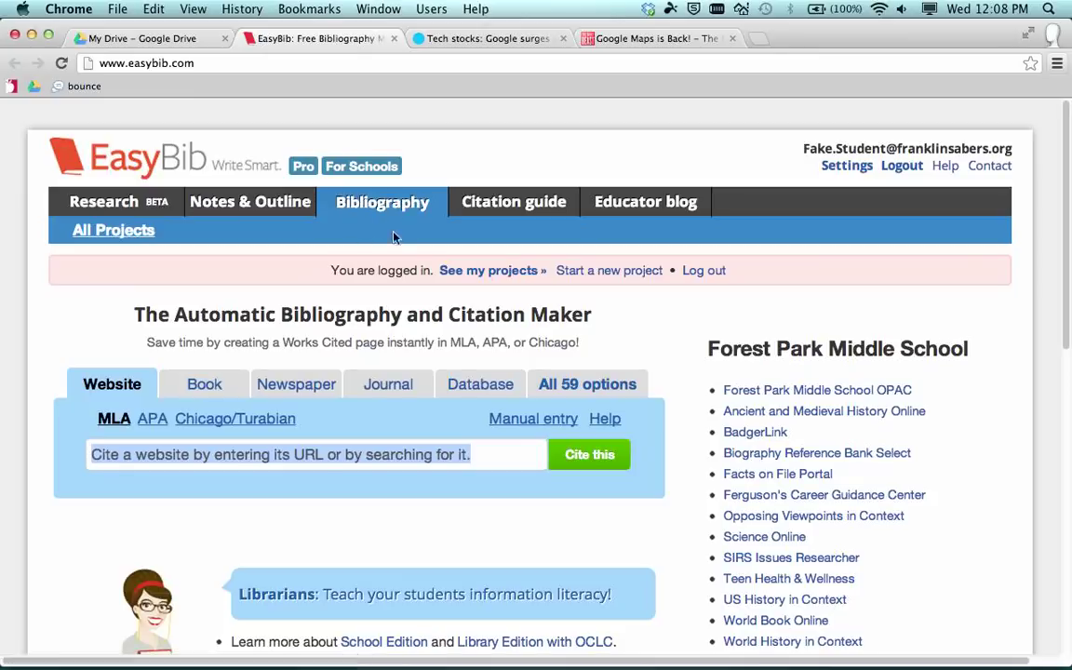
{"action": "left_click", "coordinate": [126, 237]}
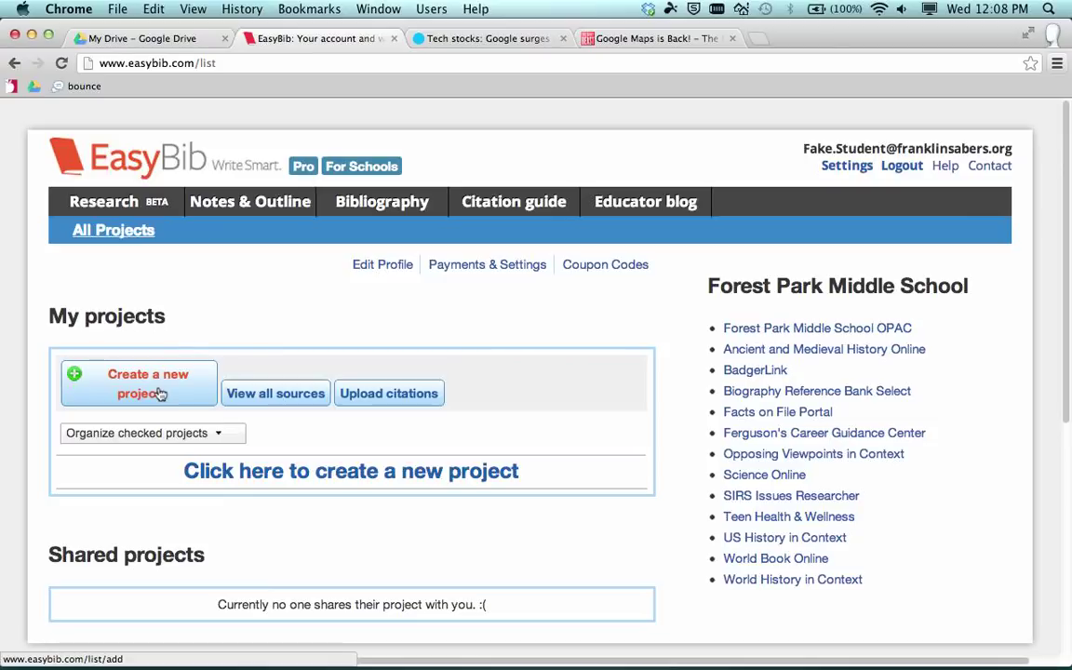
Create the project 'Technology Paper' with MLA 7 as the default style.
{"action": "left_click", "coordinate": [156, 392]}
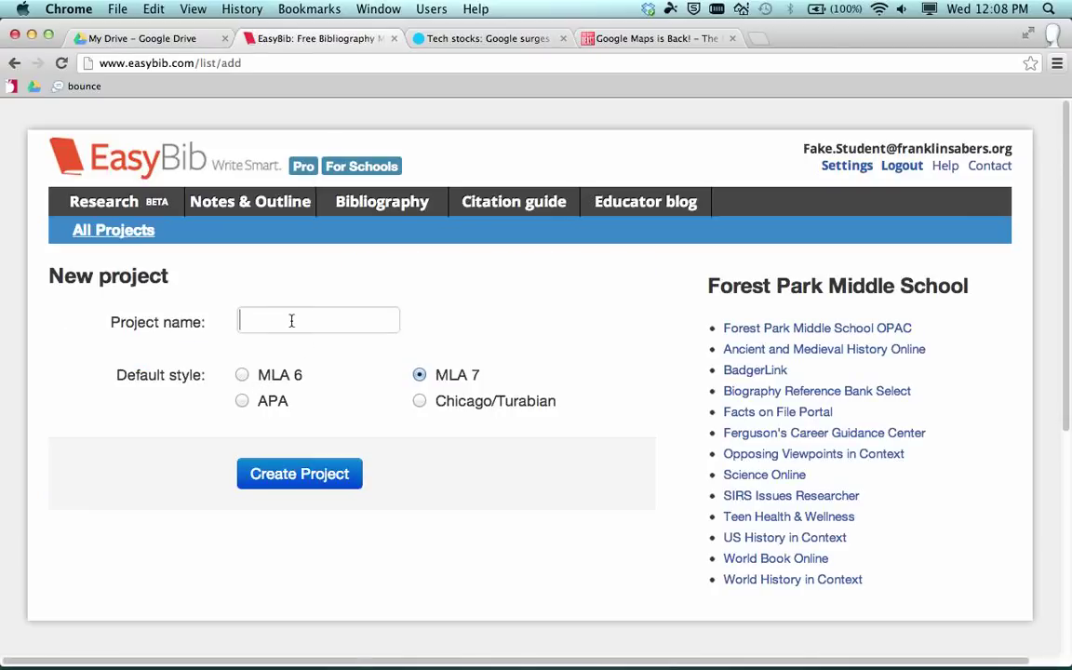
{"action": "type", "text": "Technology Paper"}
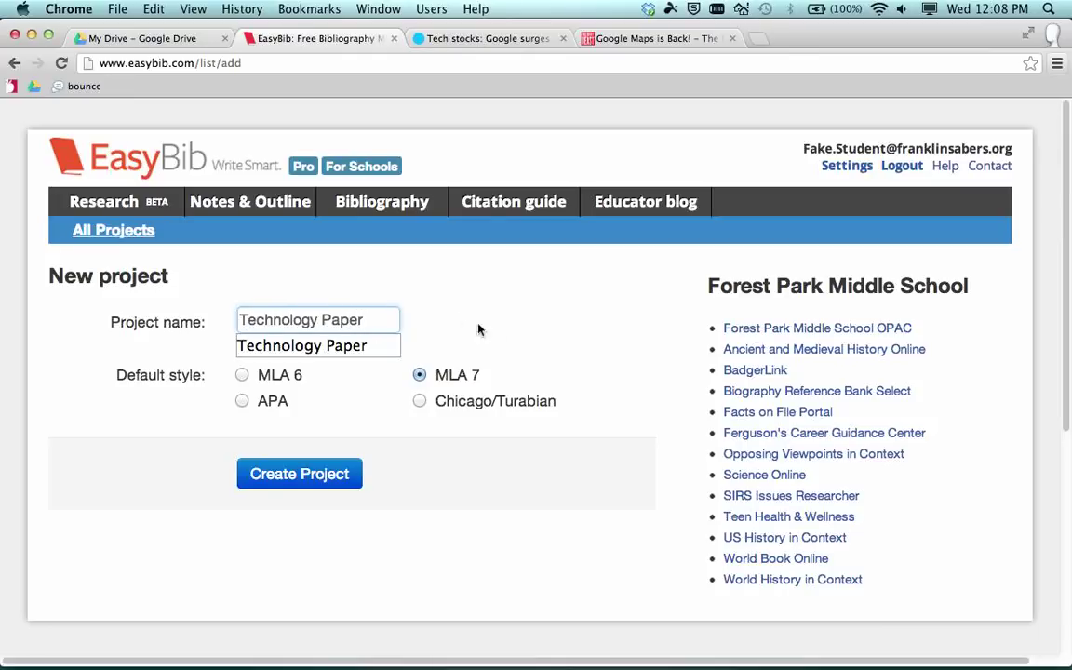
{"action": "left_click", "coordinate": [477, 330]}
{"action": "left_click", "coordinate": [421, 377]}
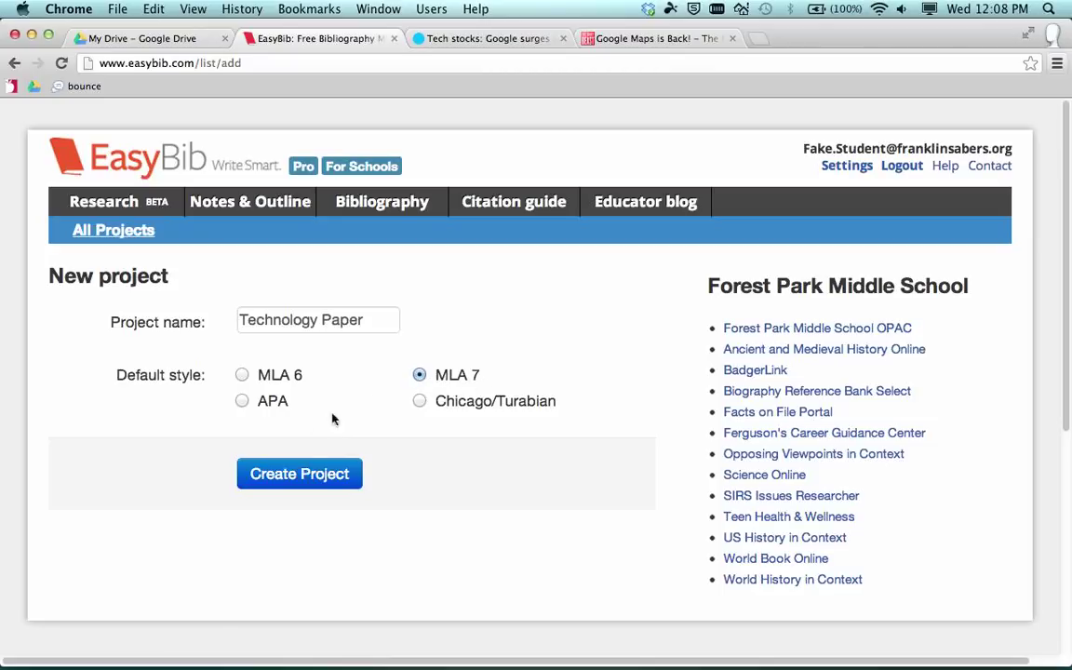
{"action": "left_click", "coordinate": [289, 474]}
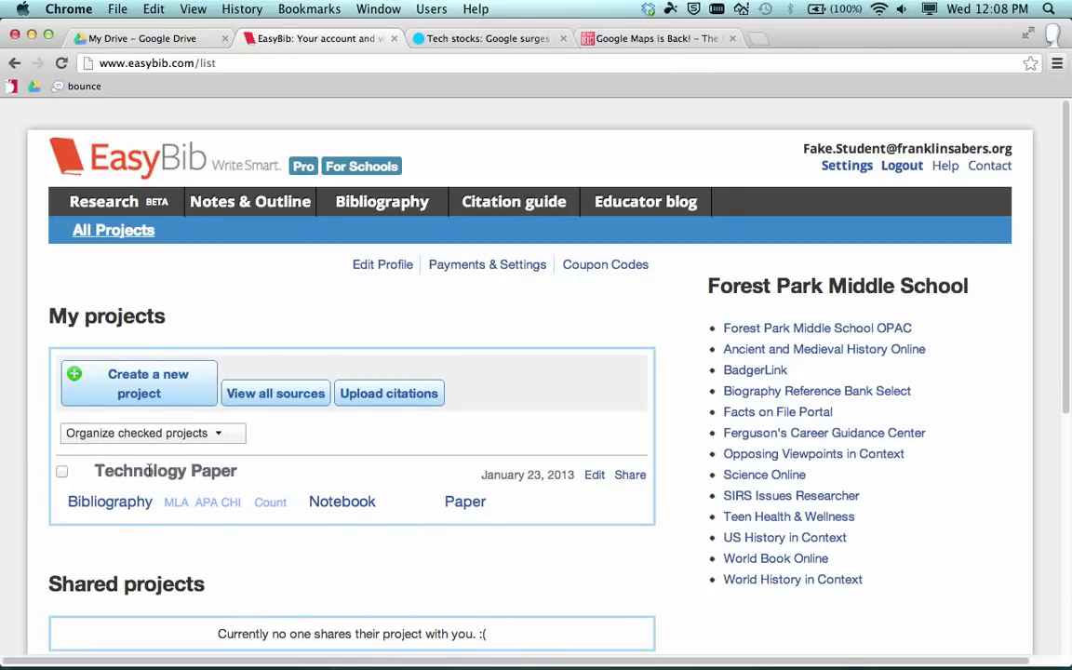
Open the empty bibliography of the Technology Paper project.
{"action": "scroll", "coordinate": [149, 471], "scroll_direction": "down", "scroll_amount": 2}
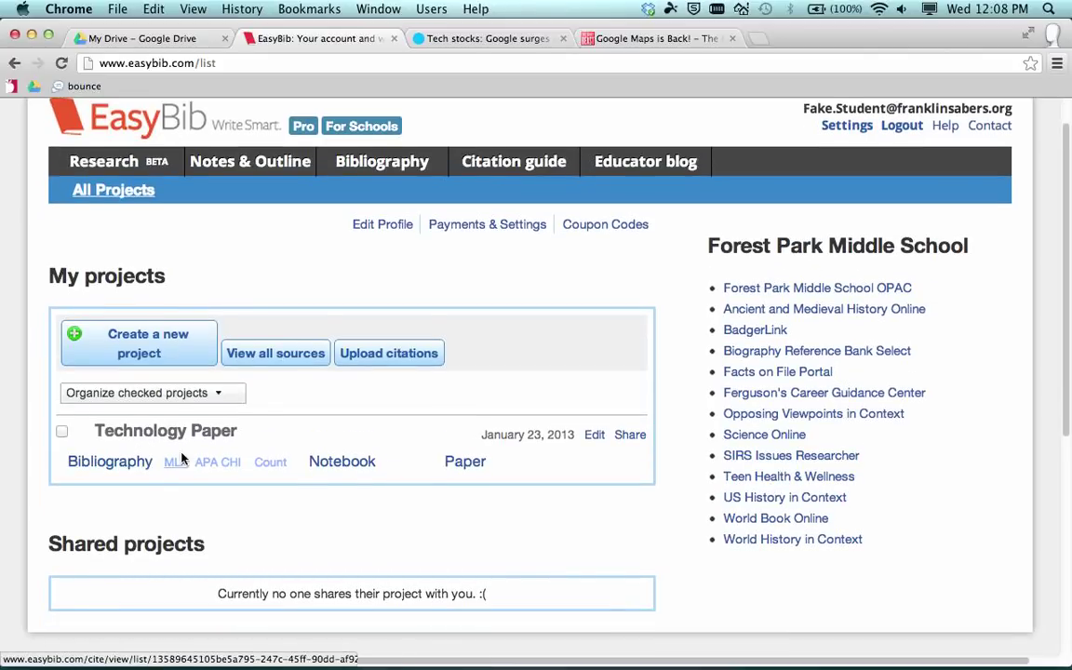
{"action": "left_click", "coordinate": [113, 460]}
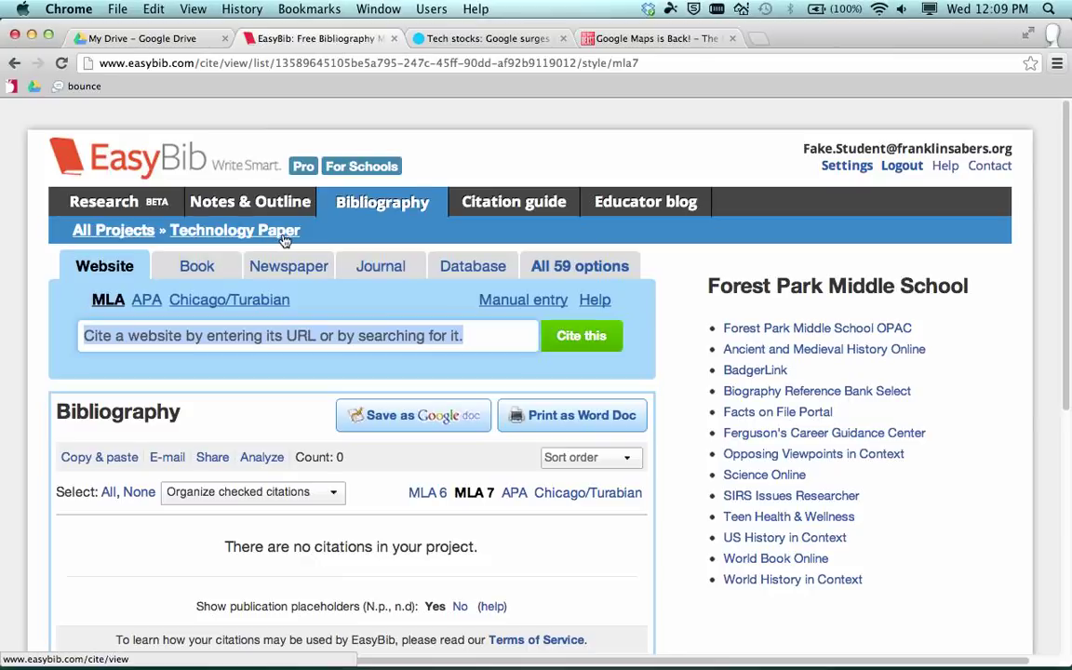
{"action": "left_click", "coordinate": [479, 42]}
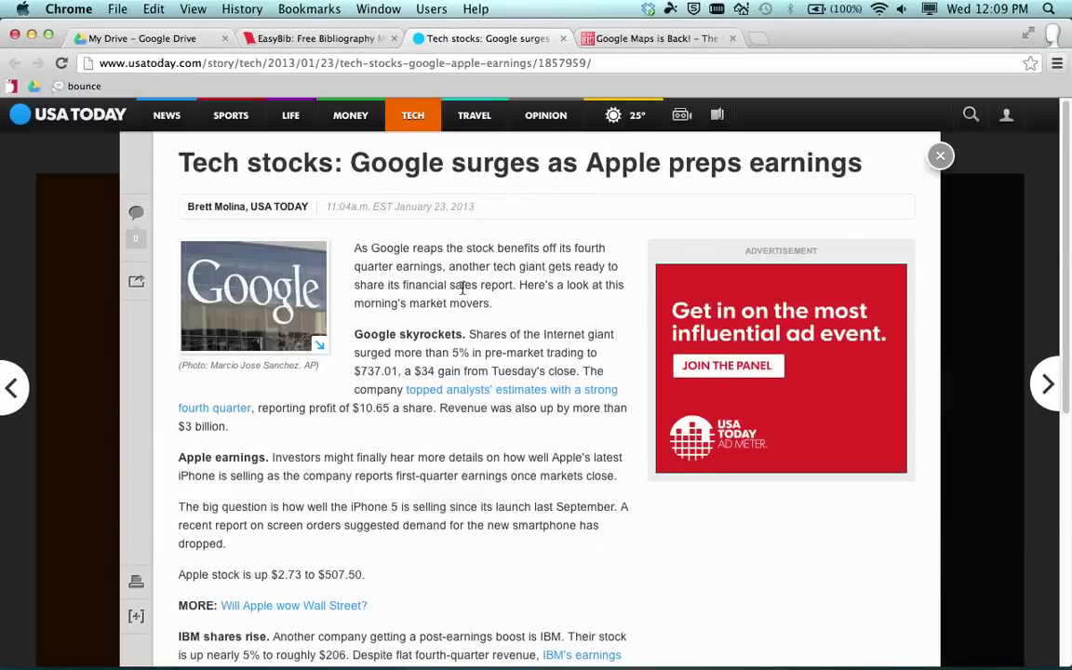
{"action": "scroll", "coordinate": [463, 289], "scroll_direction": "down", "scroll_amount": 2}
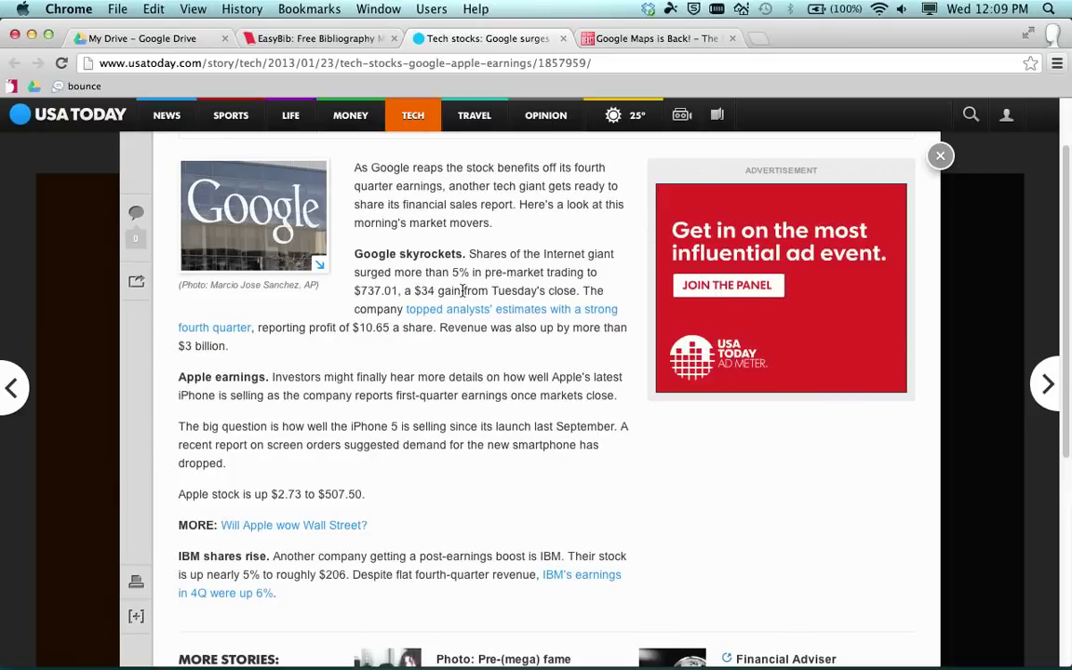
{"action": "scroll", "coordinate": [462, 291], "scroll_direction": "up", "scroll_amount": 2}
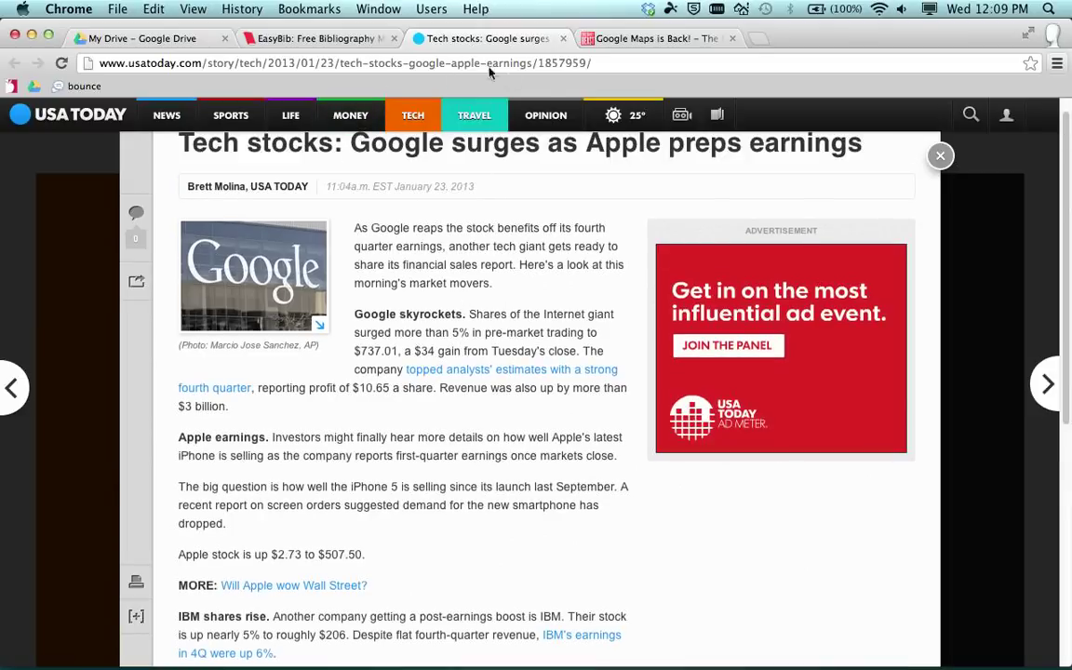
{"action": "left_click_drag", "start_coordinate": [569, 62], "coordinate": [84, 48]}
{"action": "key", "text": "super+c"}
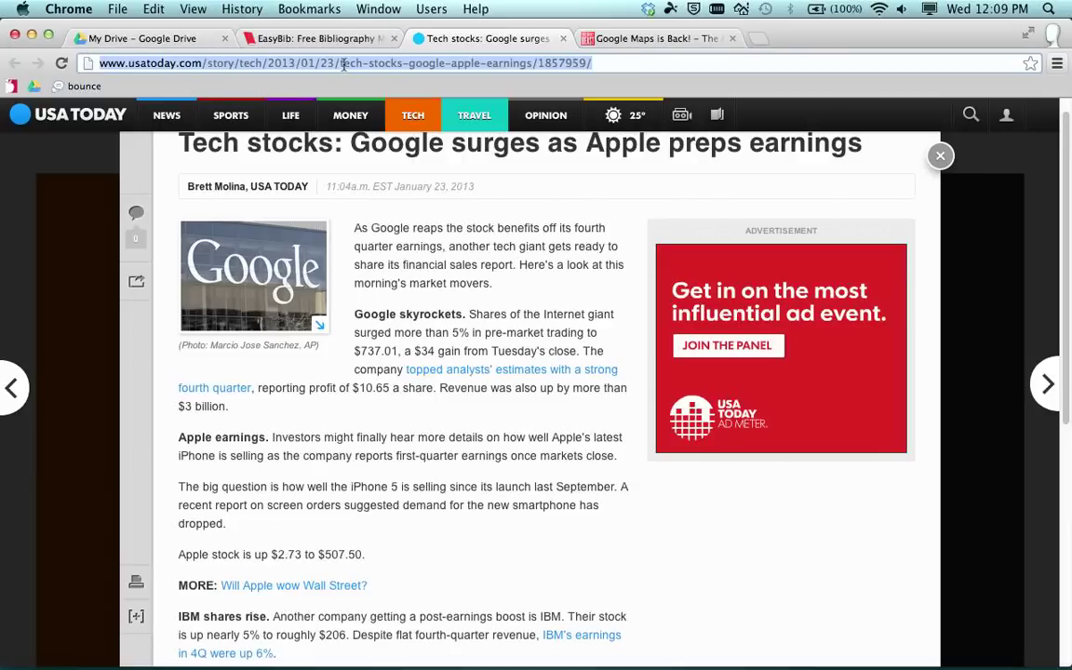
{"action": "left_click", "coordinate": [321, 40]}
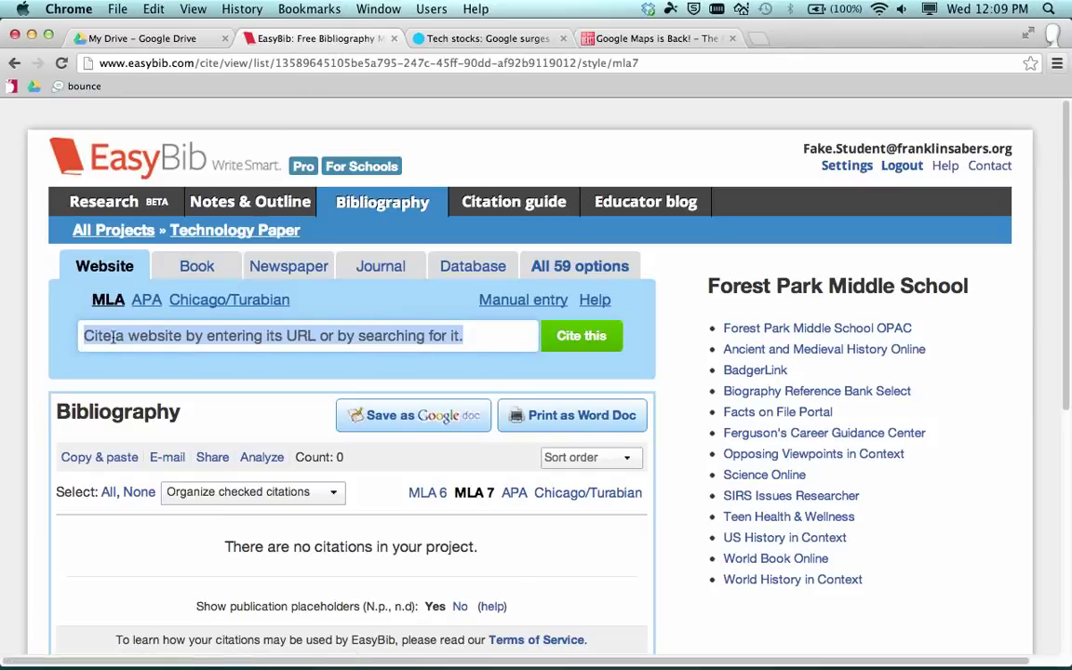
Browse the Book, Newspaper, Journal, Database and all 59 source types, then return to Website.
{"action": "left_click", "coordinate": [377, 341]}
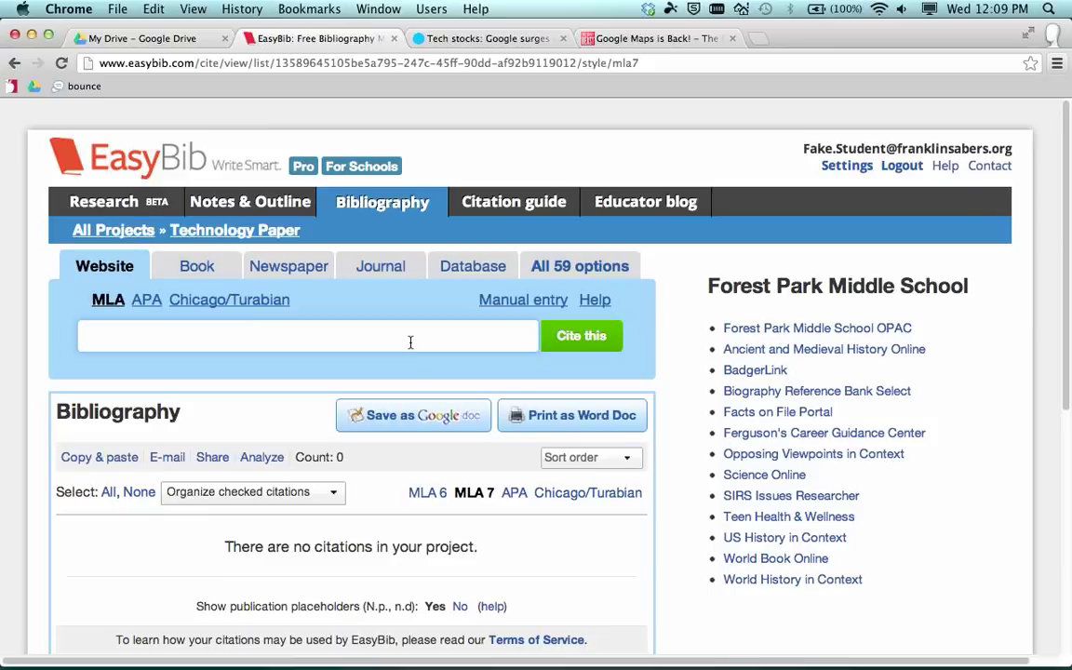
{"action": "left_click", "coordinate": [209, 271]}
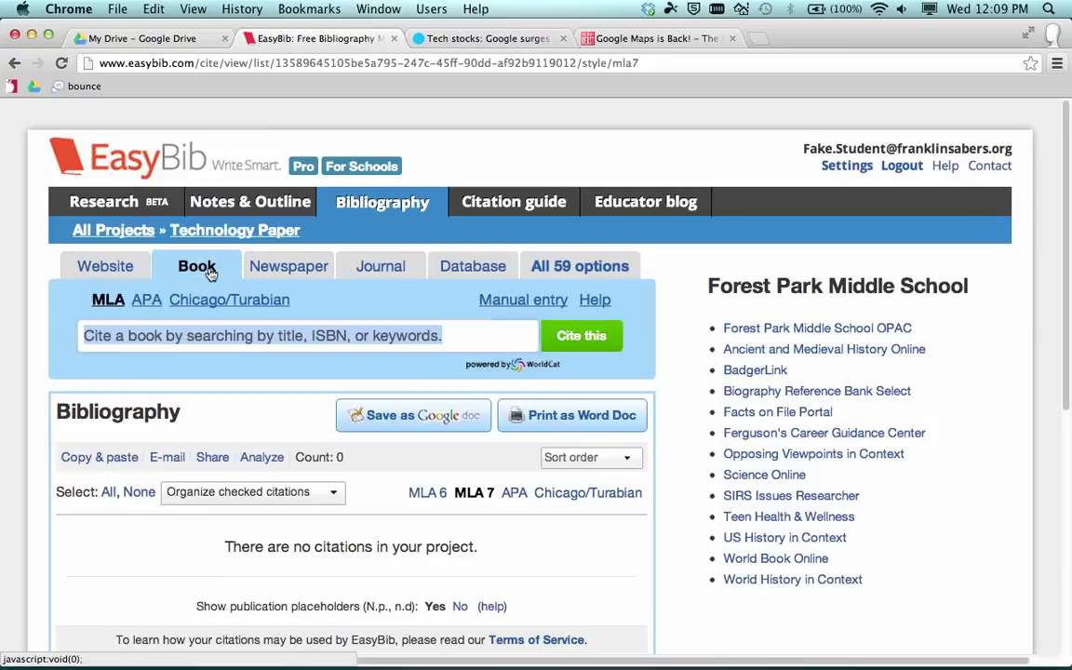
{"action": "left_click", "coordinate": [301, 268]}
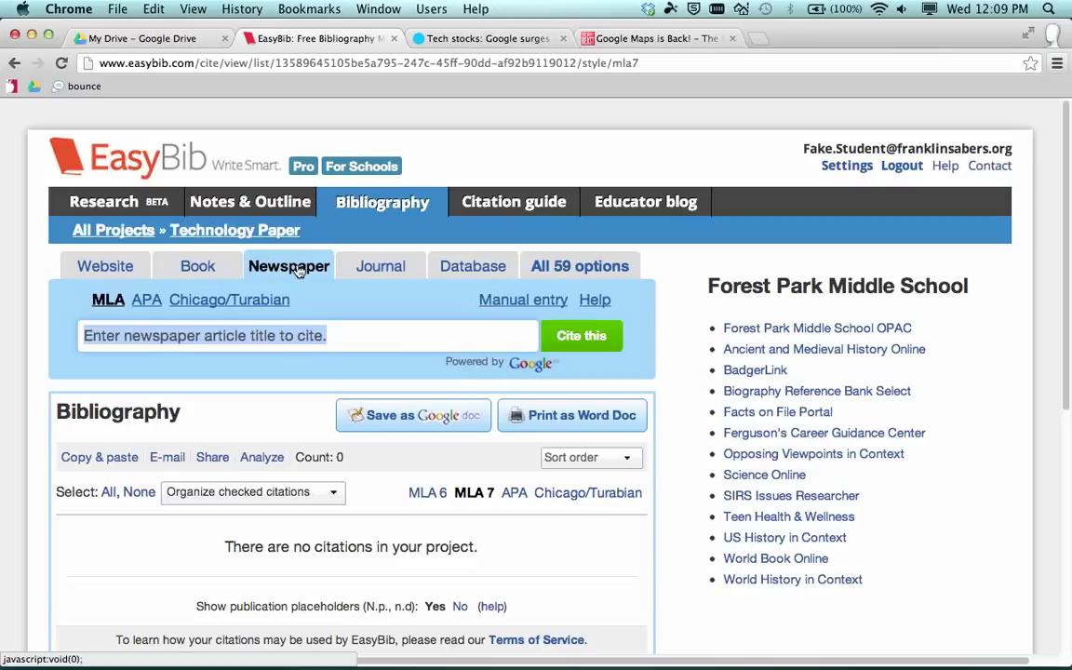
{"action": "left_click", "coordinate": [380, 277]}
{"action": "left_click", "coordinate": [465, 270]}
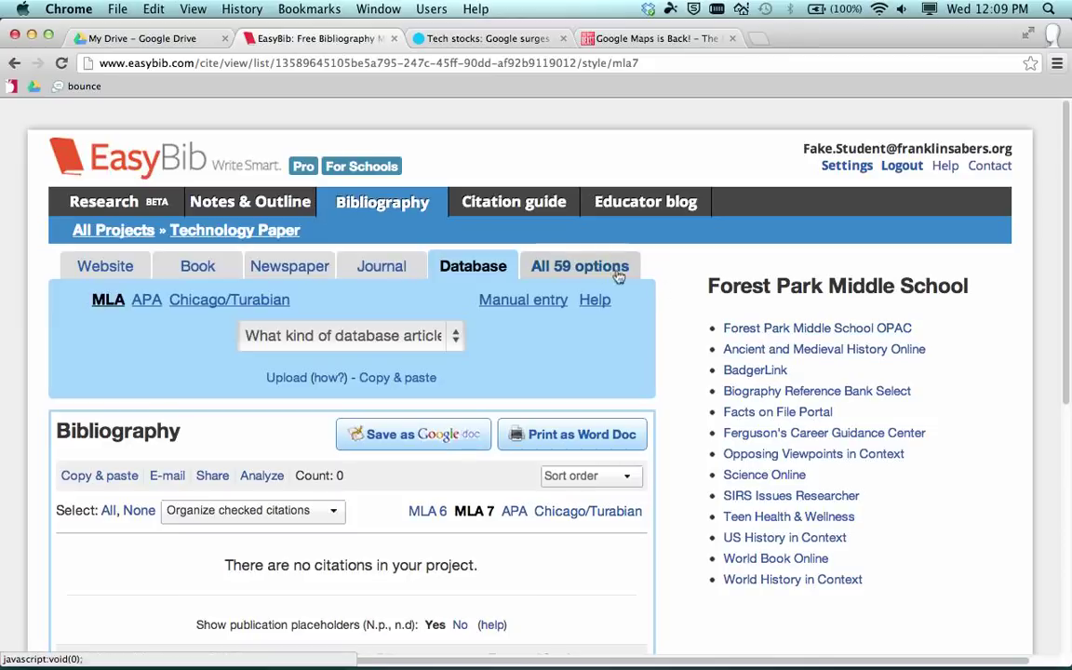
{"action": "left_click", "coordinate": [558, 267]}
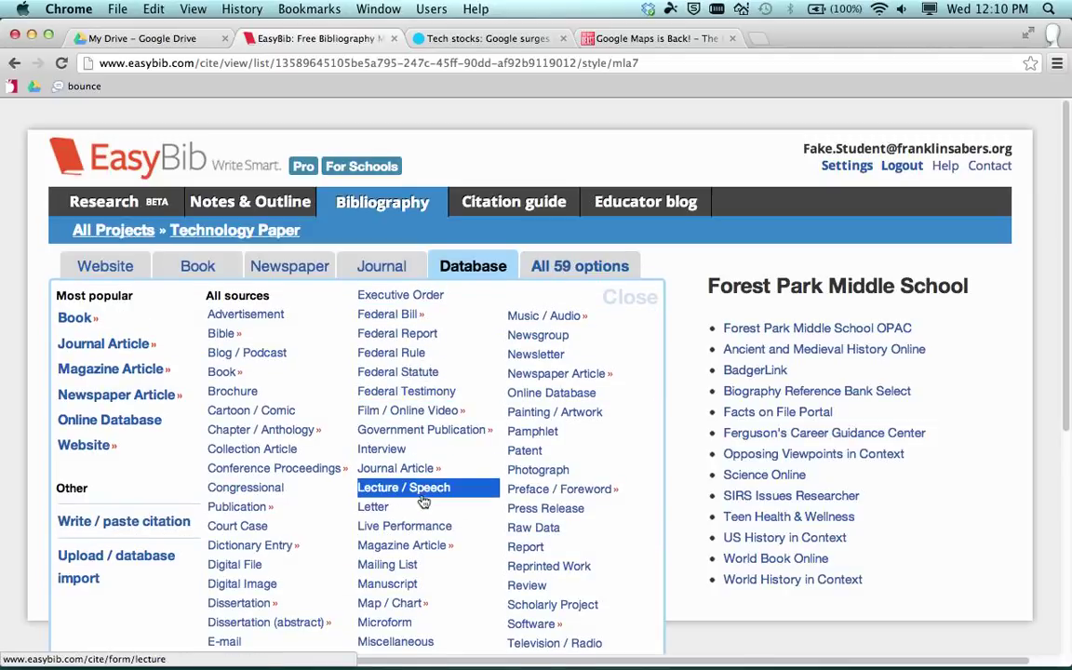
{"action": "scroll", "coordinate": [423, 502], "scroll_direction": "down", "scroll_amount": 3}
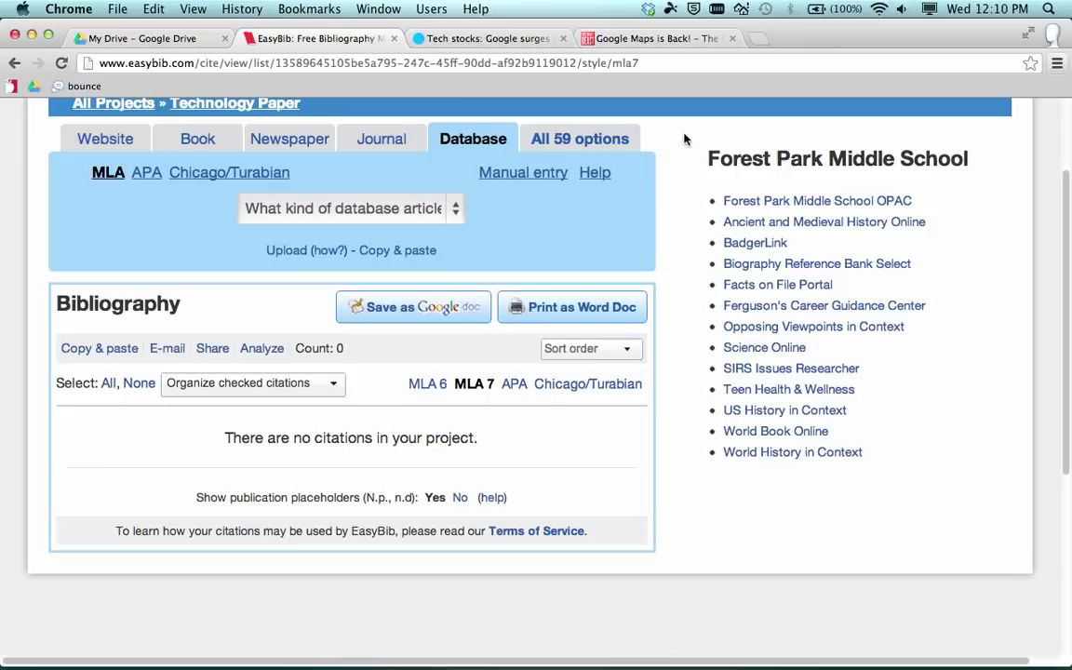
{"action": "left_click", "coordinate": [103, 142]}
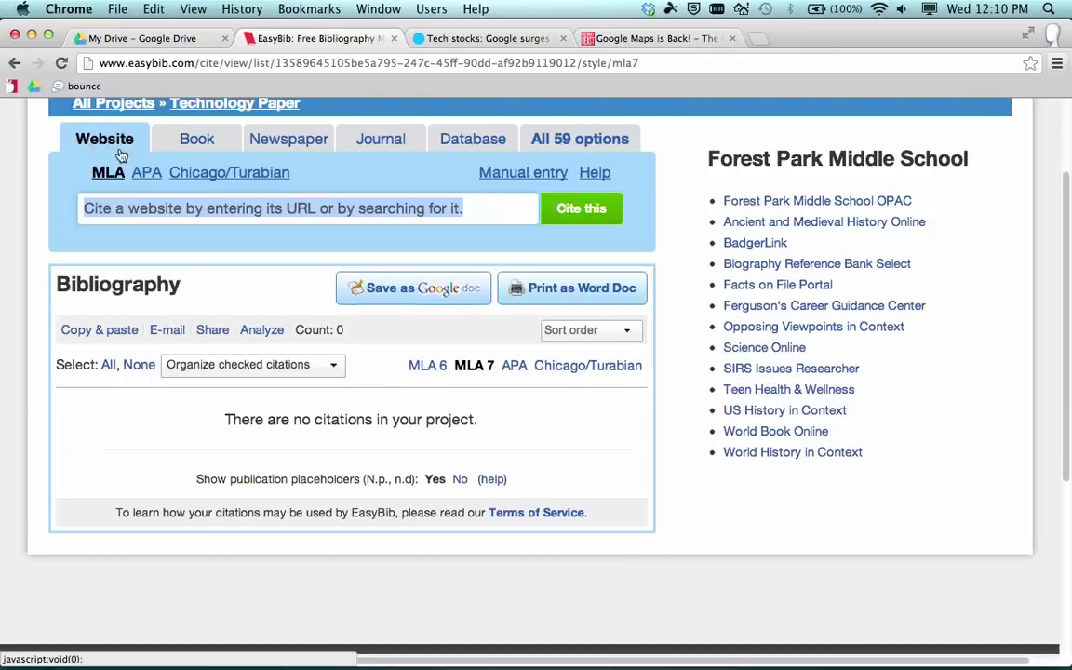
{"action": "scroll", "coordinate": [107, 186], "scroll_direction": "up", "scroll_amount": 3}
Paste the USA Today article URL, autocite it, and check the article for missing details.
{"action": "left_click", "coordinate": [225, 336]}
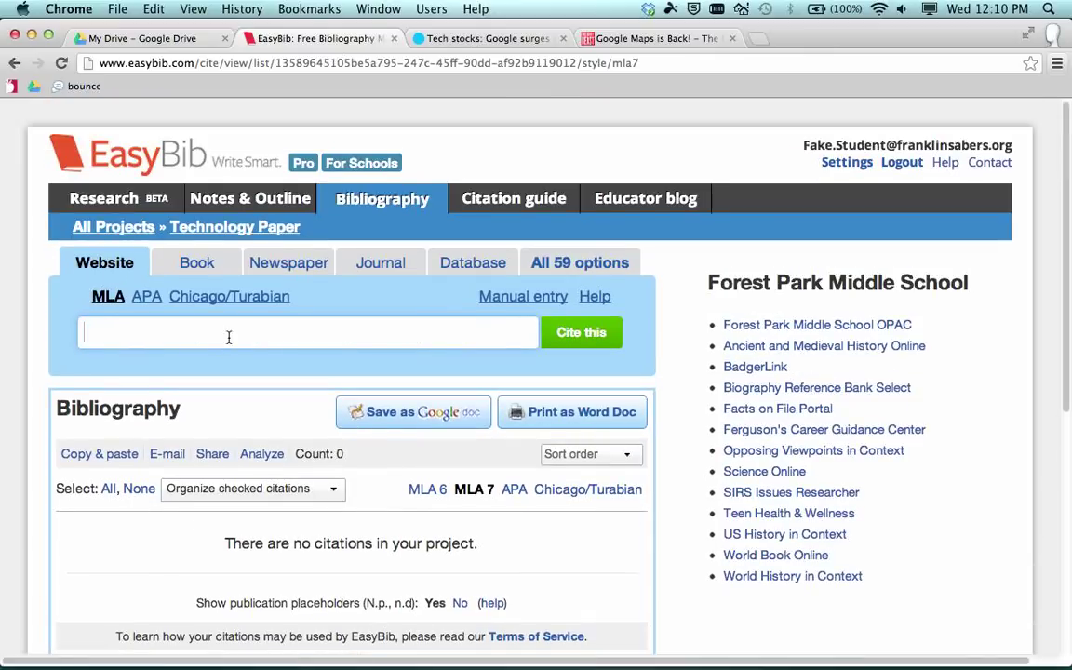
{"action": "key", "text": "super+v"}
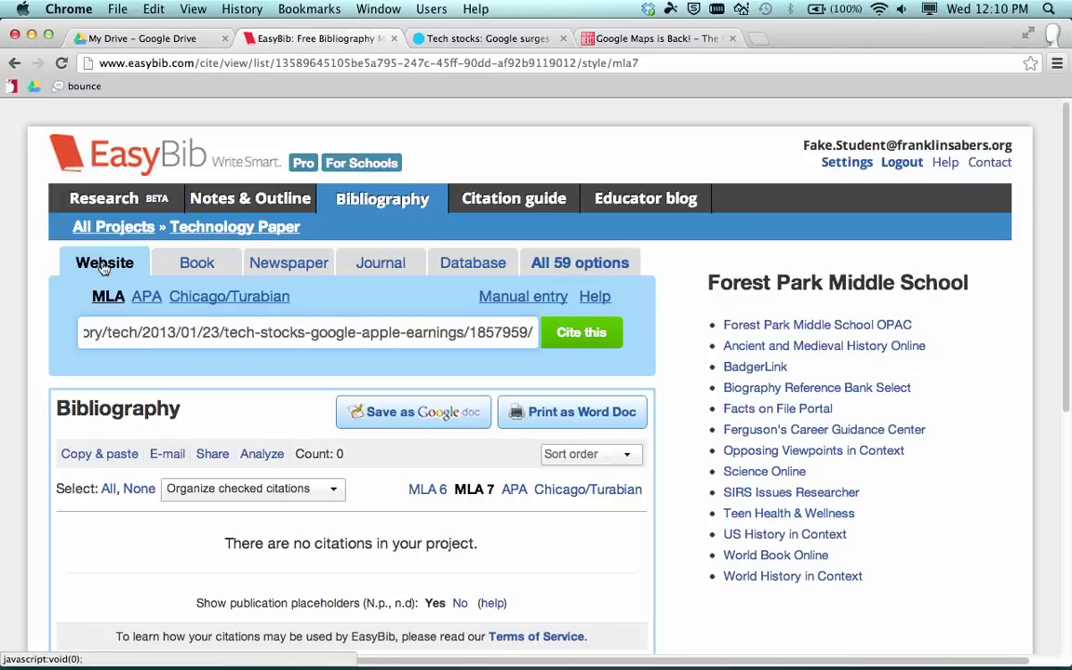
{"action": "left_click", "coordinate": [566, 333]}
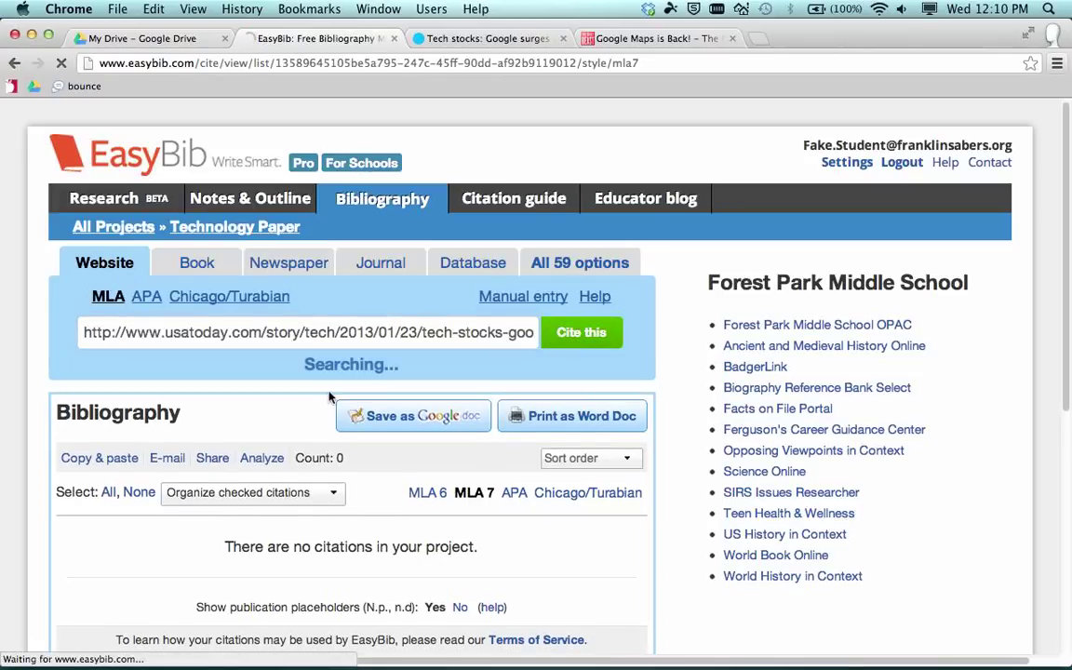
{"action": "scroll", "coordinate": [344, 400], "scroll_direction": "down", "scroll_amount": 3}
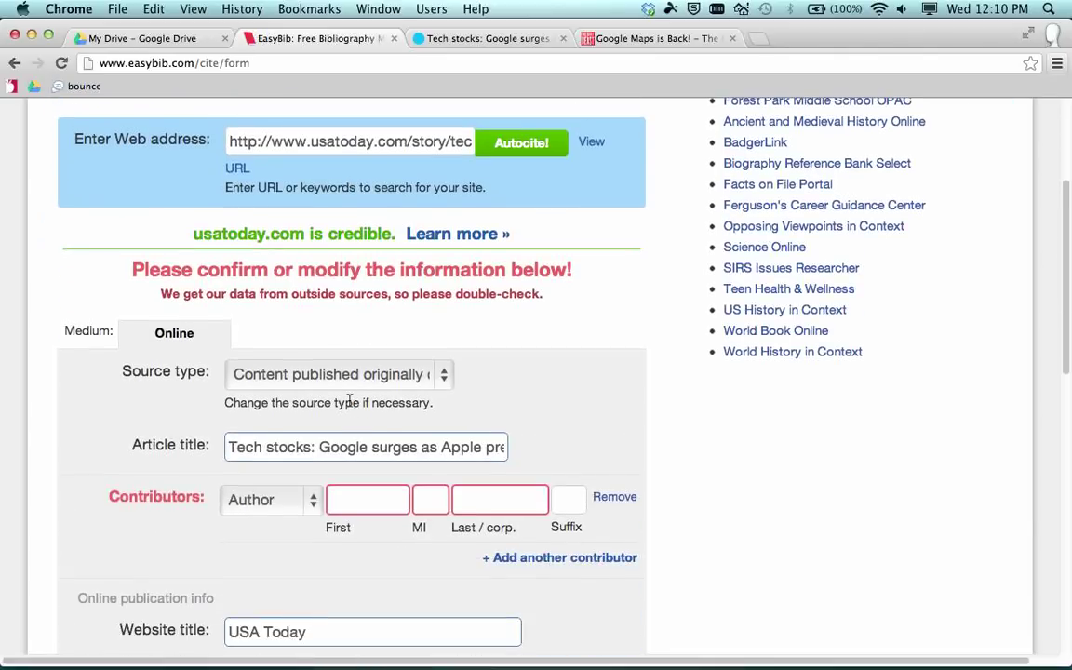
{"action": "scroll", "coordinate": [340, 381], "scroll_direction": "down", "scroll_amount": 3}
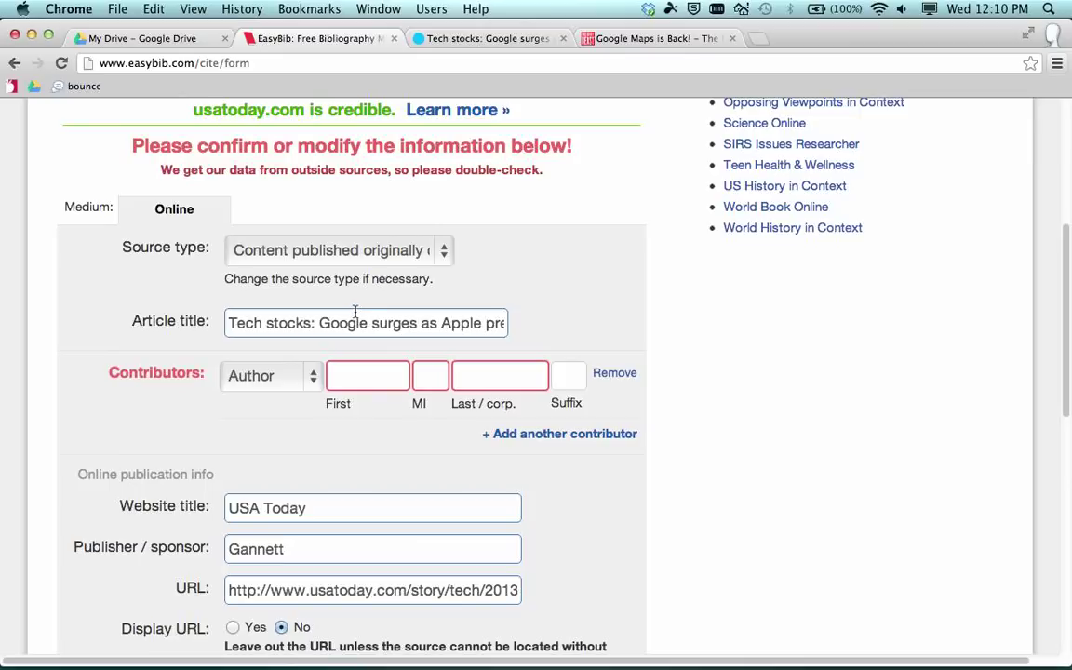
{"action": "left_click", "coordinate": [483, 40]}
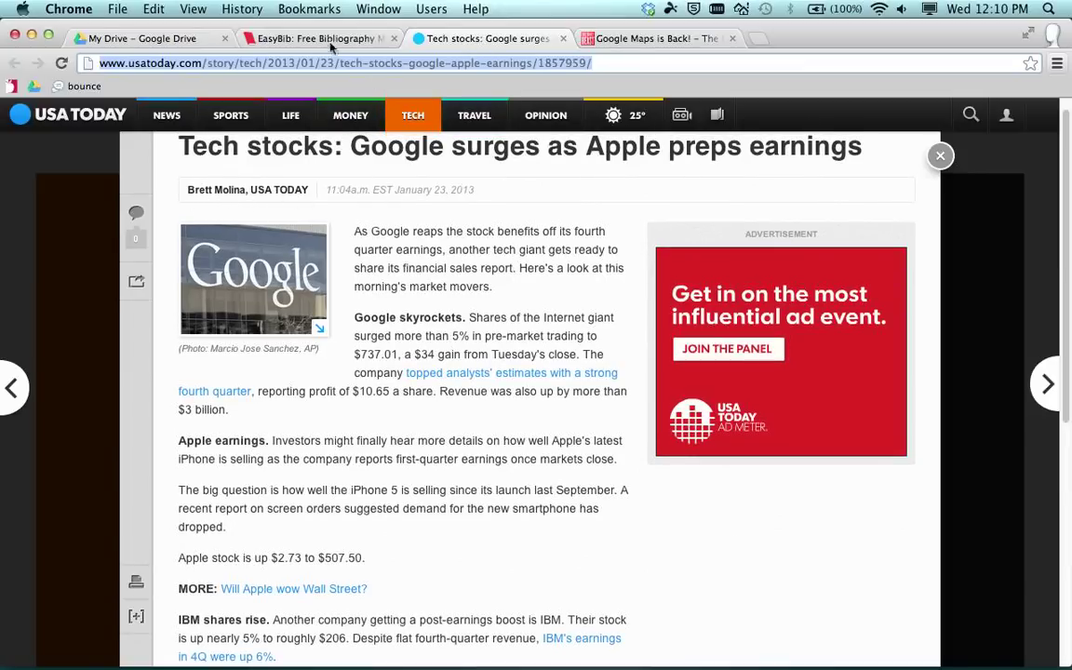
{"action": "left_click", "coordinate": [299, 41]}
Enter the article author's first and last name in the contributors fields.
{"action": "left_click", "coordinate": [379, 377]}
{"action": "type", "text": "Briett"}
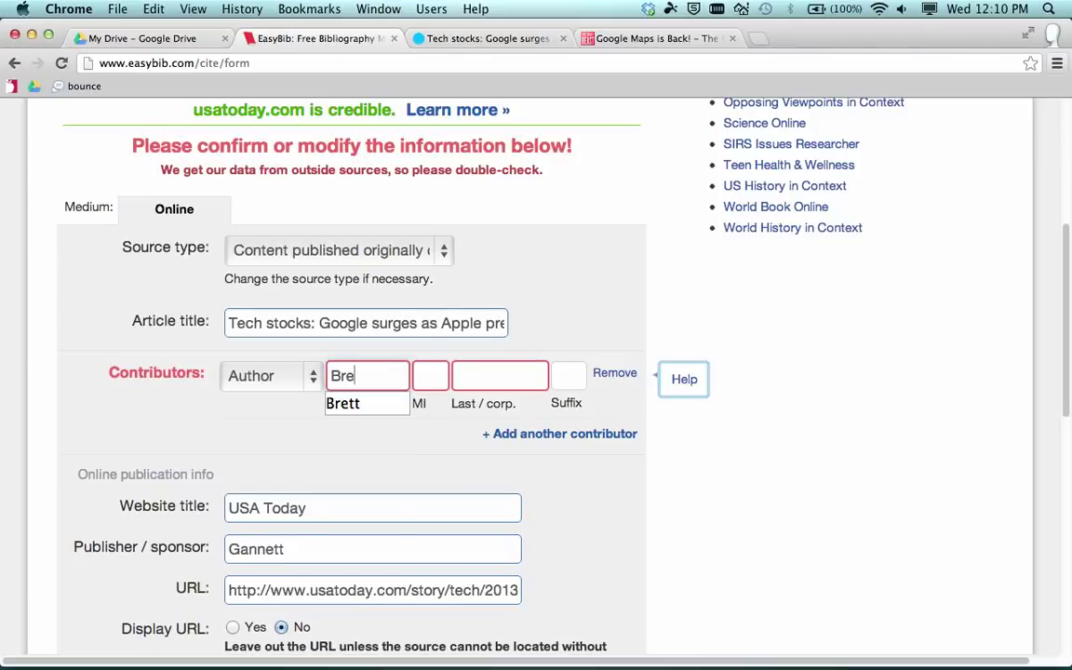
{"action": "left_click", "coordinate": [500, 375]}
{"action": "type", "text": "Molina"}
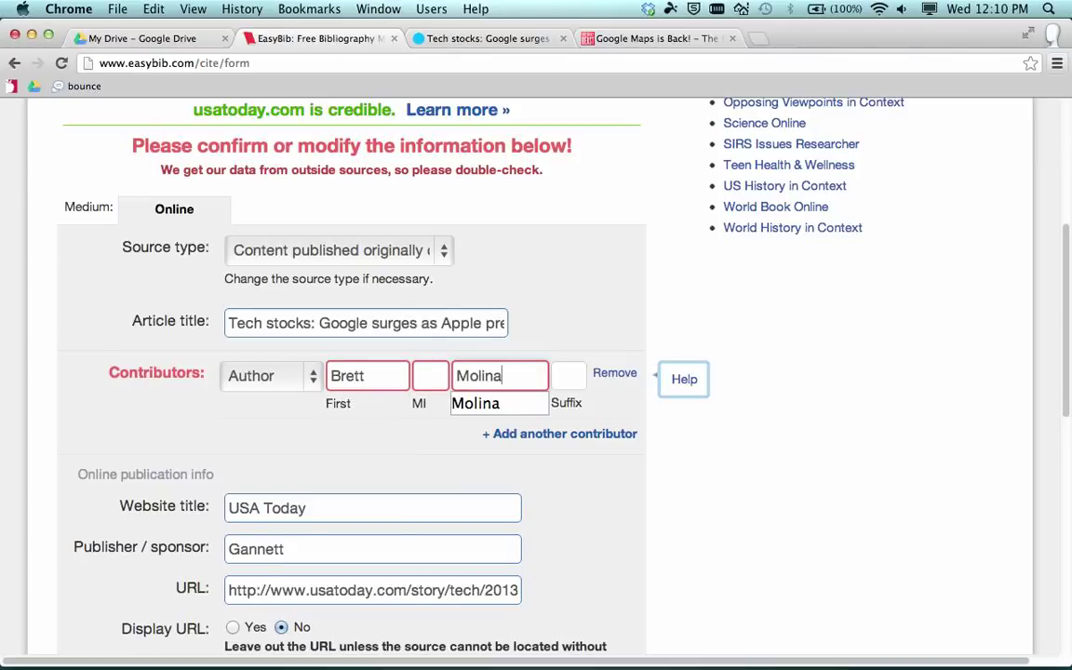
{"action": "left_click", "coordinate": [563, 347]}
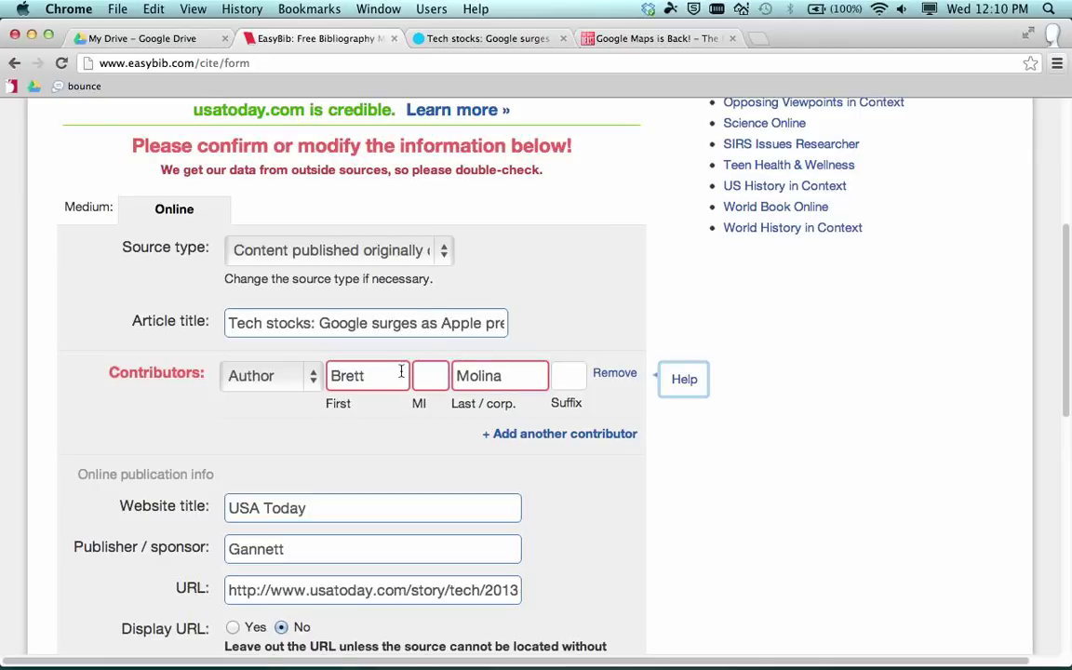
{"action": "left_click", "coordinate": [686, 379]}
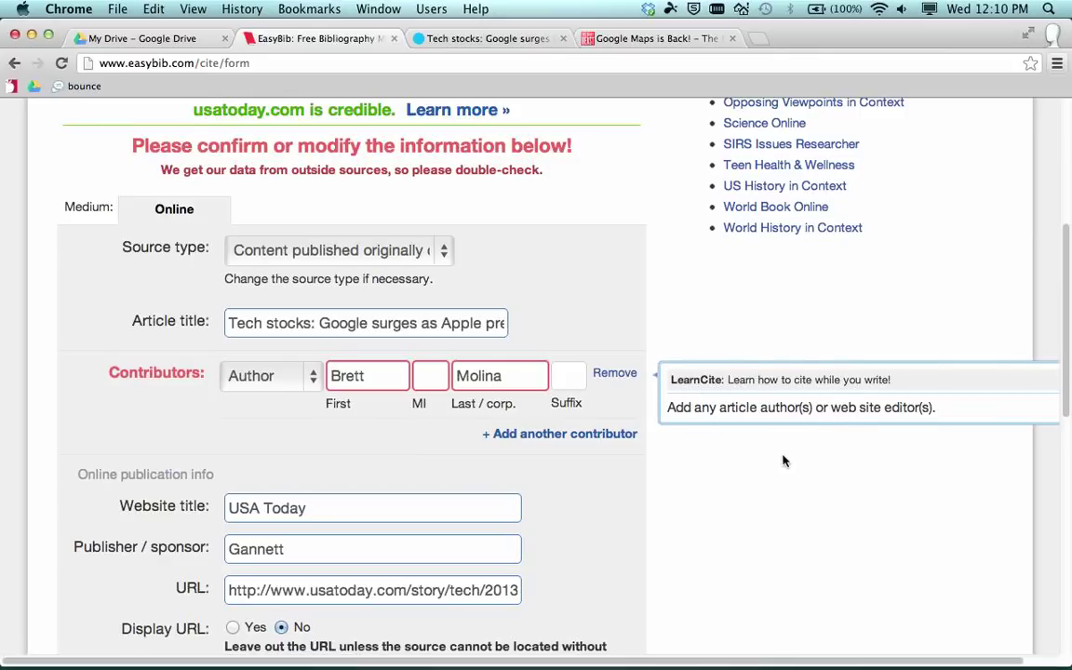
{"action": "scroll", "coordinate": [322, 389], "scroll_direction": "down", "scroll_amount": 3}
{"action": "scroll", "coordinate": [388, 358], "scroll_direction": "down", "scroll_amount": 4}
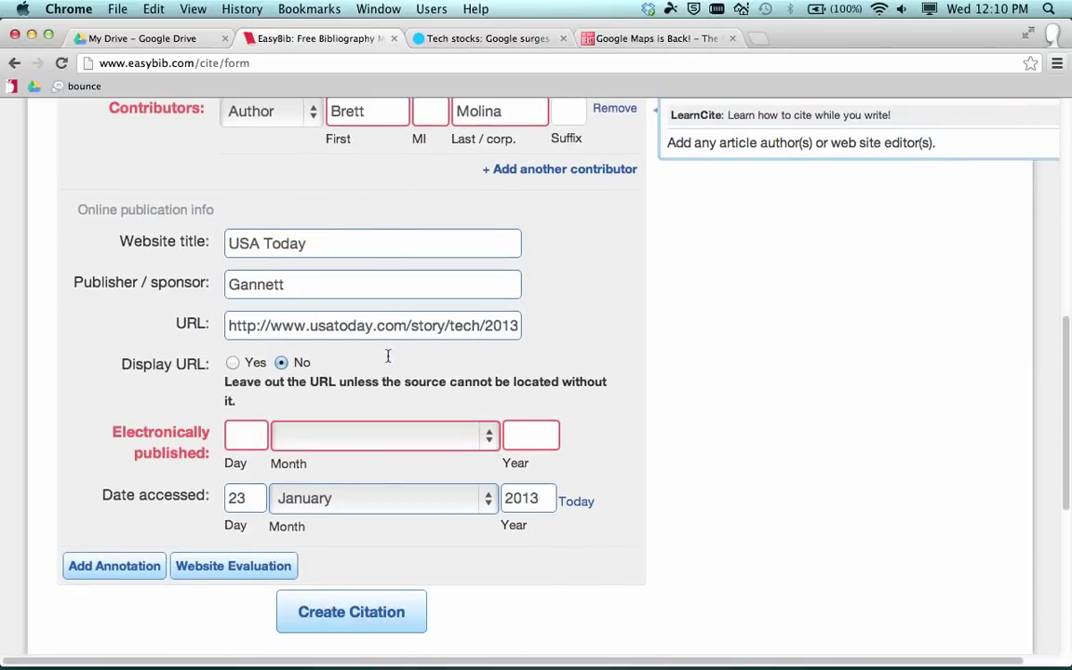
Set the electronic publication date to 23 January 2013 and create the citation.
{"action": "left_click", "coordinate": [247, 442]}
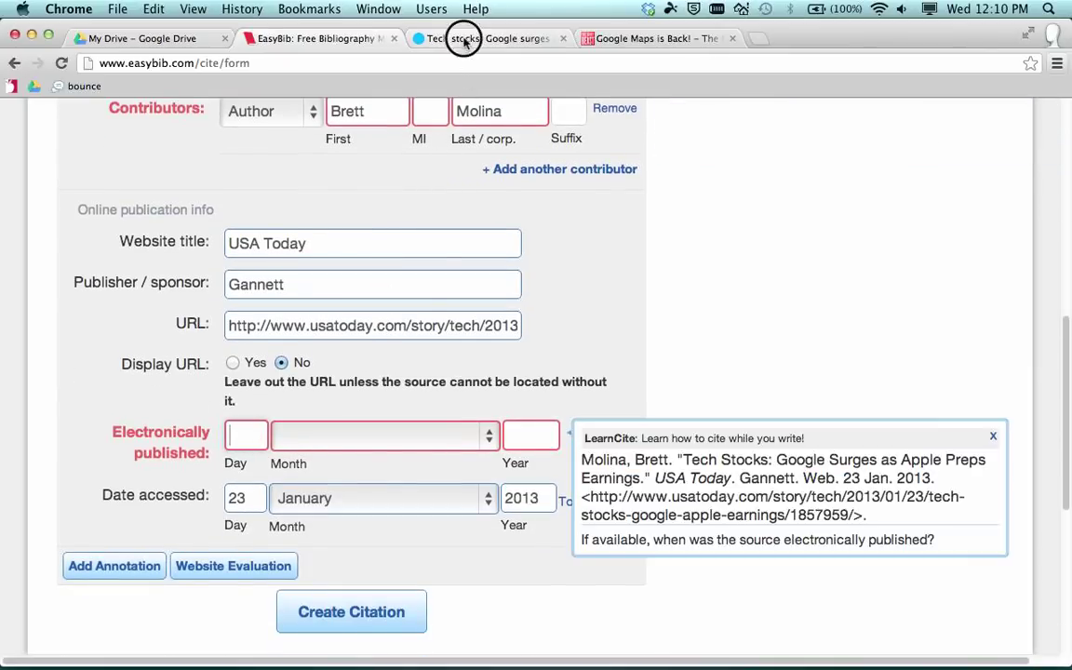
{"action": "left_click", "coordinate": [421, 38]}
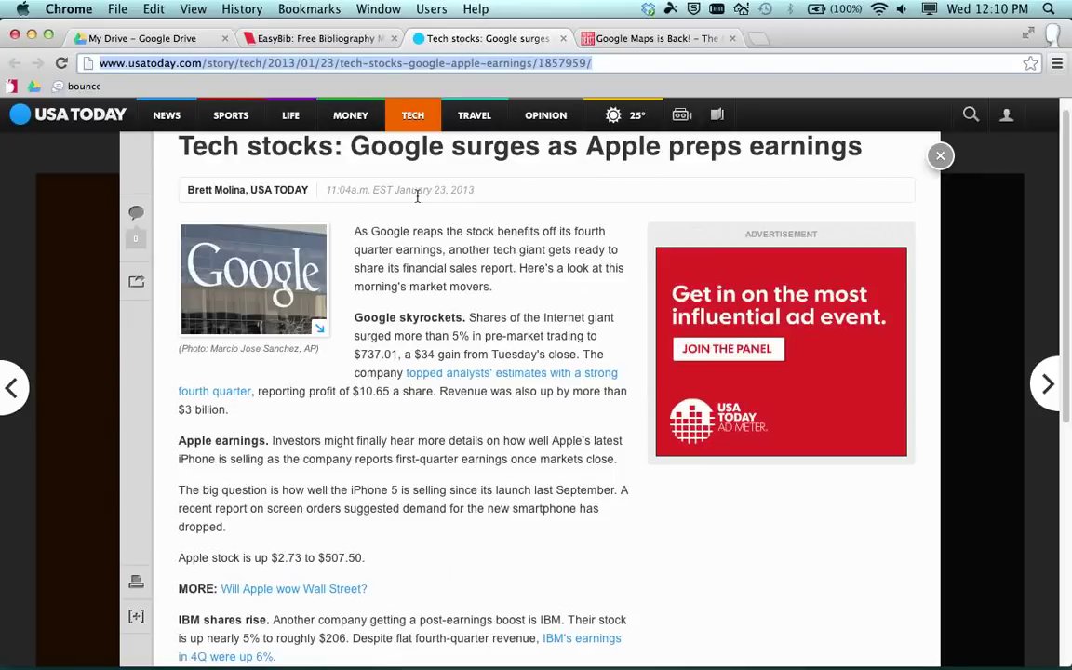
{"action": "left_click", "coordinate": [343, 39]}
{"action": "left_click", "coordinate": [249, 438]}
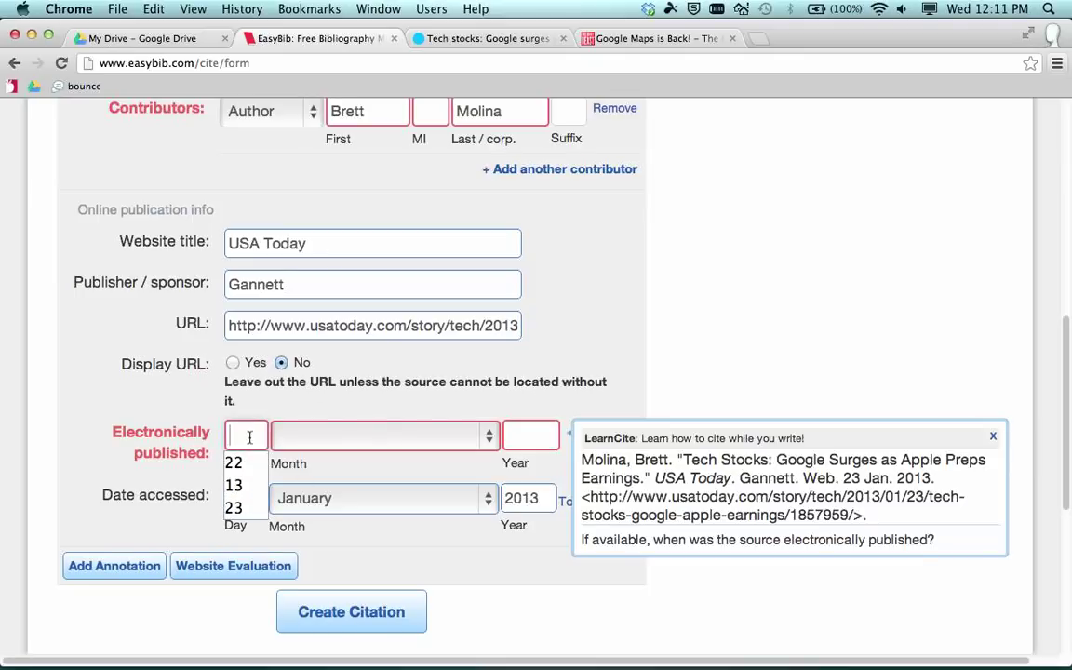
{"action": "type", "text": "23"}
{"action": "key", "text": "Tab"}
{"action": "key", "text": "j"}
{"action": "key", "text": "Tab"}
{"action": "type", "text": "2013"}
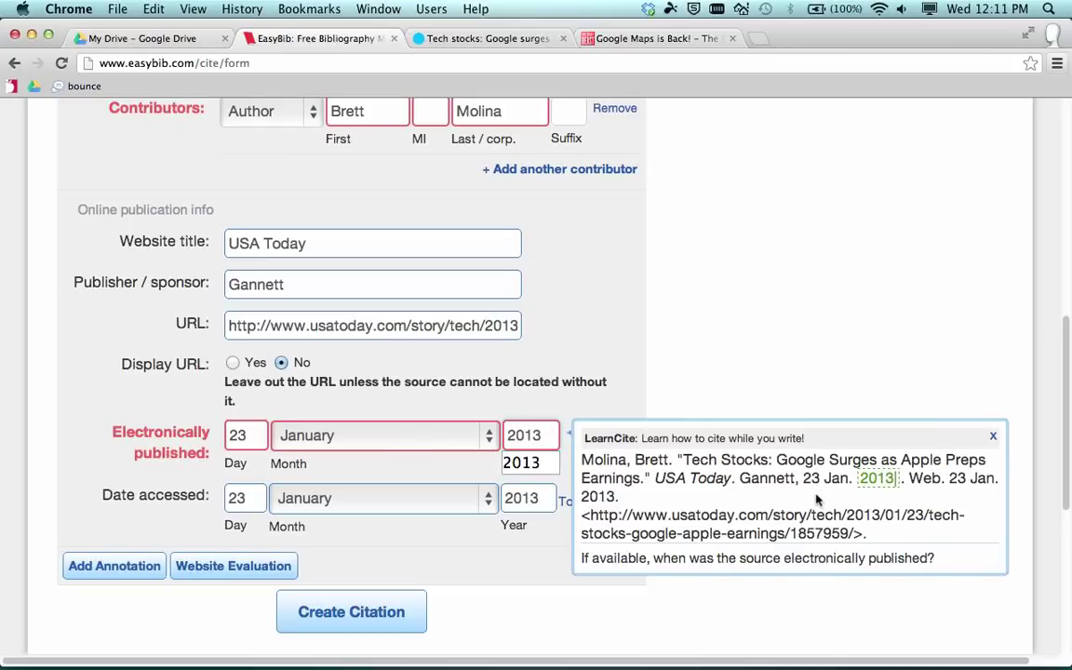
{"action": "left_click", "coordinate": [772, 356]}
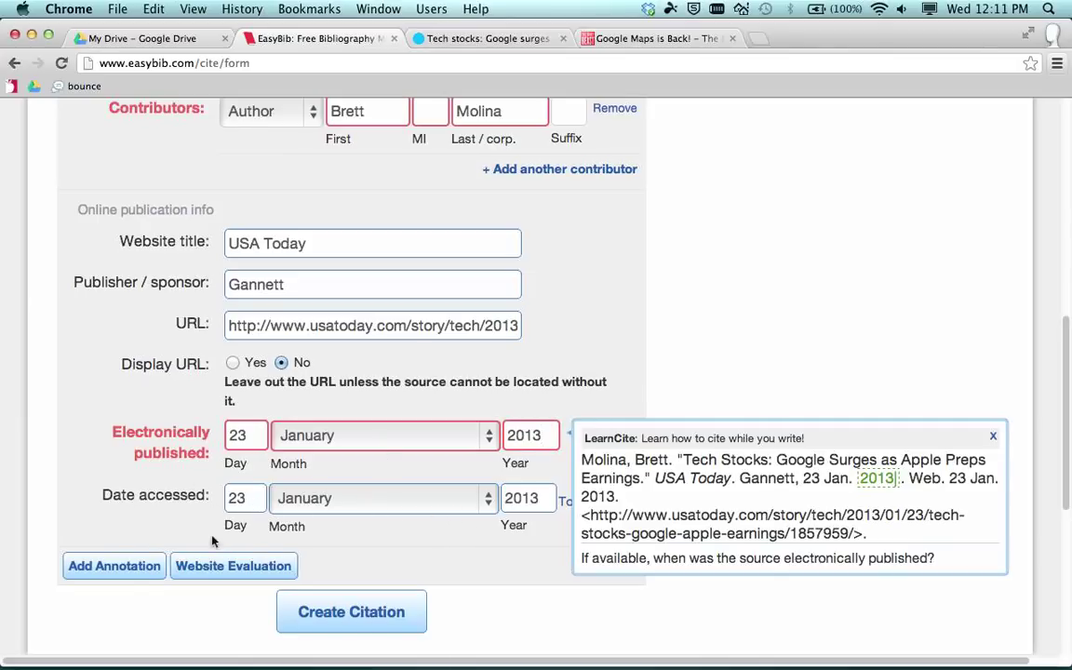
{"action": "left_click", "coordinate": [353, 614]}
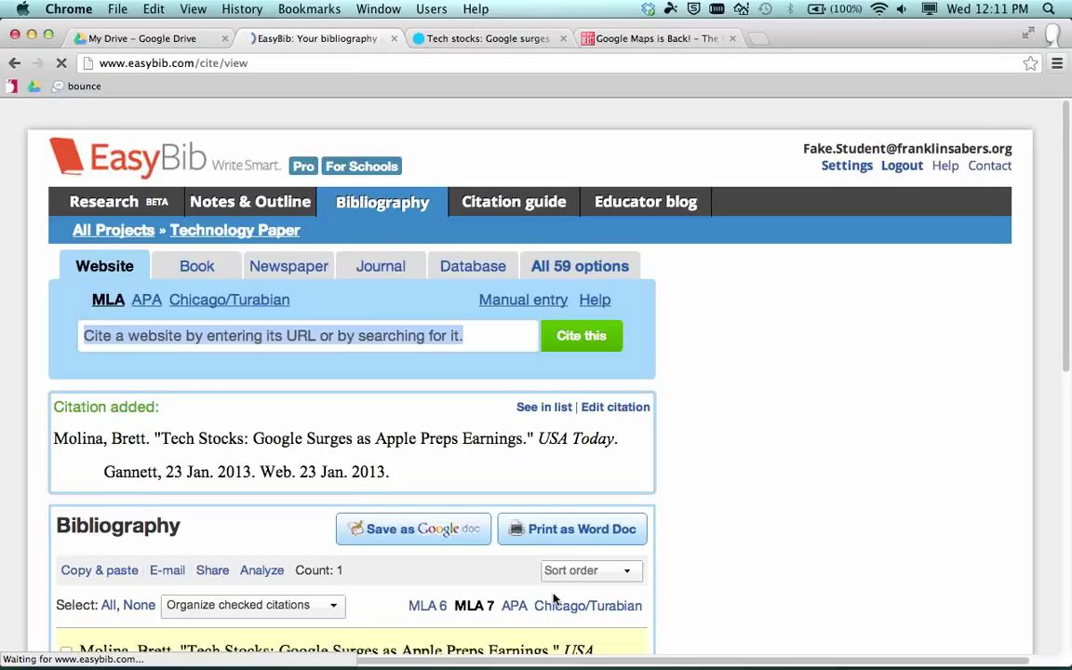
Copy the Daily Beast 'Google Maps is Back!' URL and paste it into EasyBib's website field.
{"action": "scroll", "coordinate": [521, 539], "scroll_direction": "down", "scroll_amount": 1}
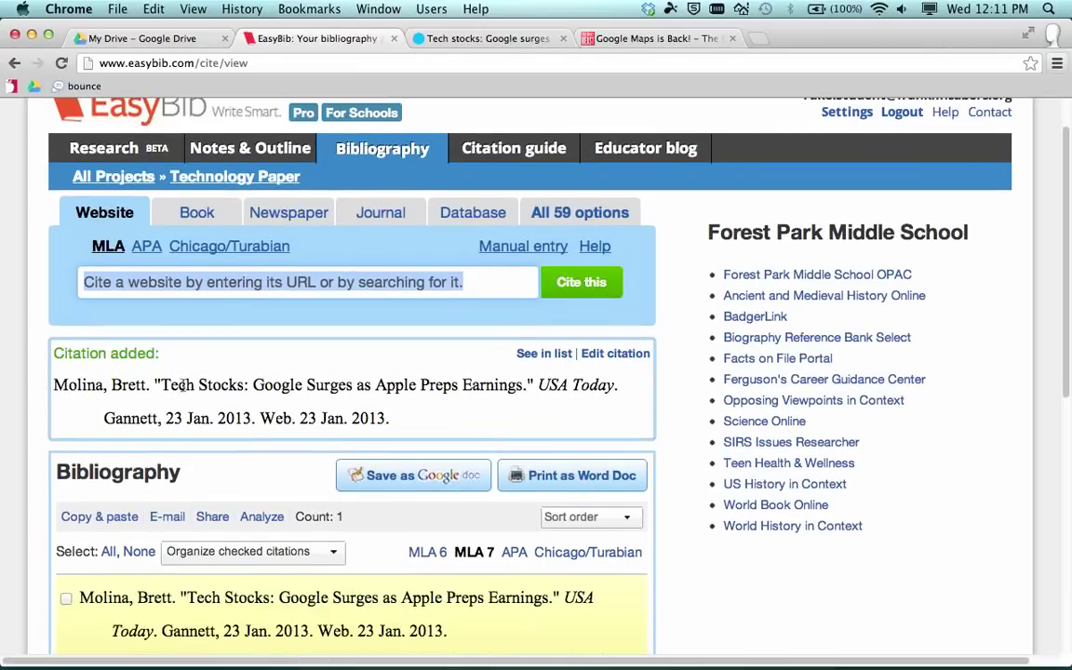
{"action": "scroll", "coordinate": [368, 427], "scroll_direction": "down", "scroll_amount": 3}
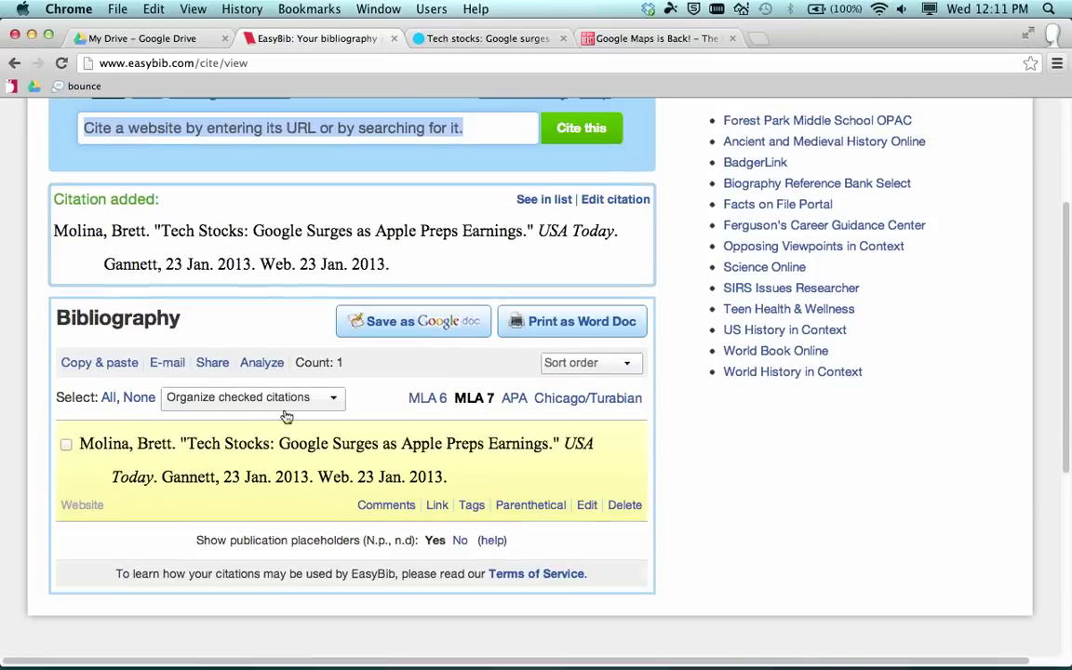
{"action": "scroll", "coordinate": [235, 398], "scroll_direction": "up", "scroll_amount": 3}
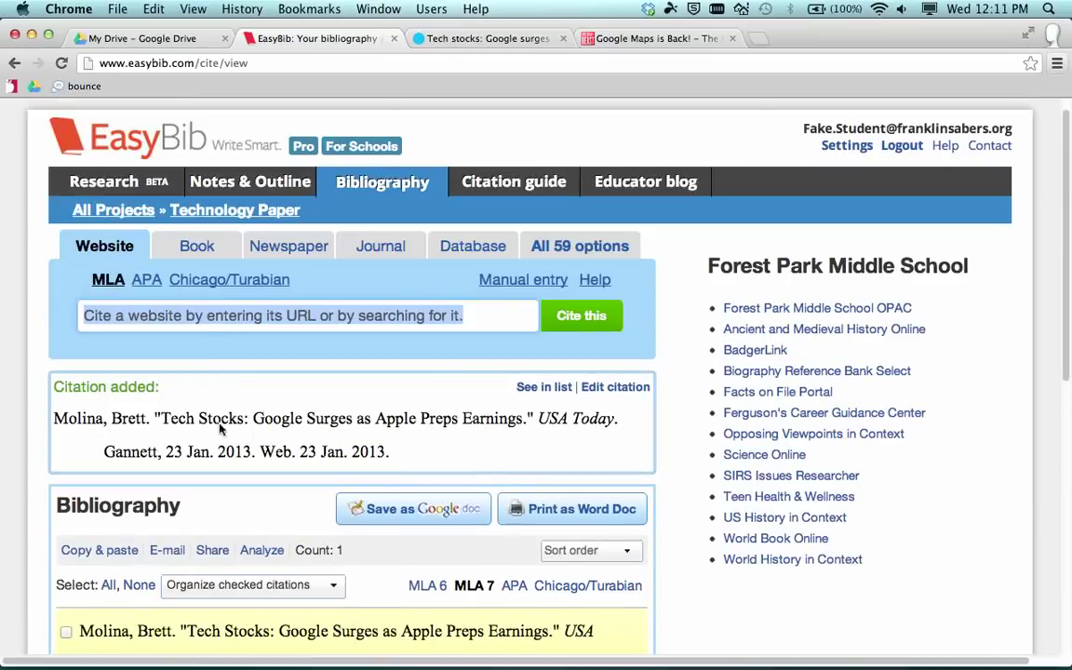
{"action": "left_click", "coordinate": [632, 38]}
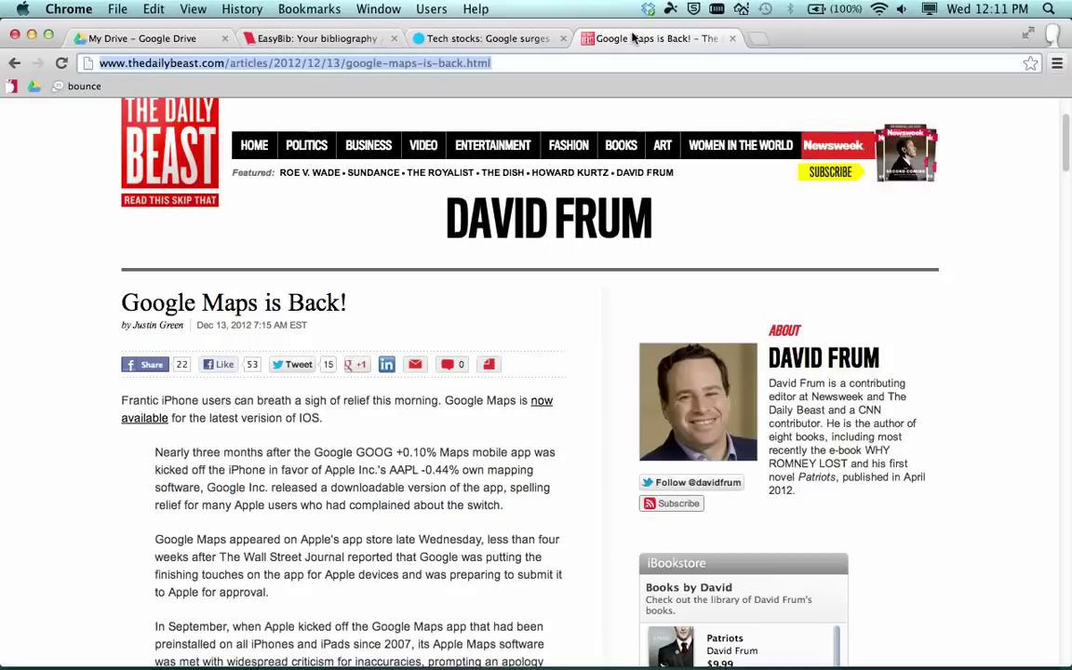
{"action": "scroll", "coordinate": [345, 270], "scroll_direction": "up", "scroll_amount": 2}
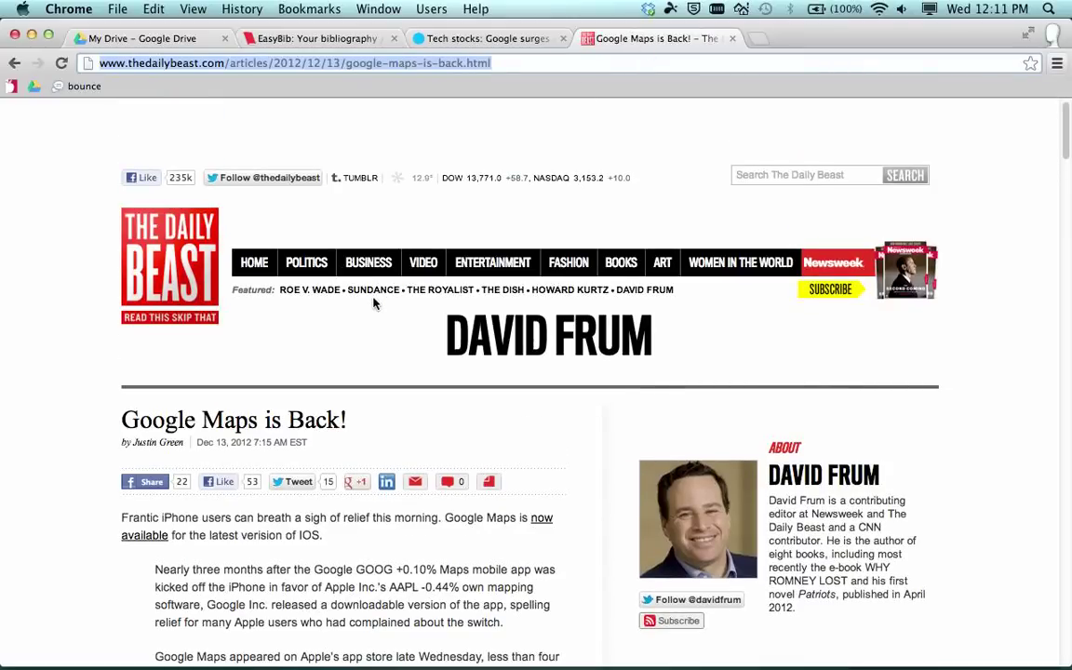
{"action": "key", "text": "super+c"}
{"action": "left_click", "coordinate": [328, 40]}
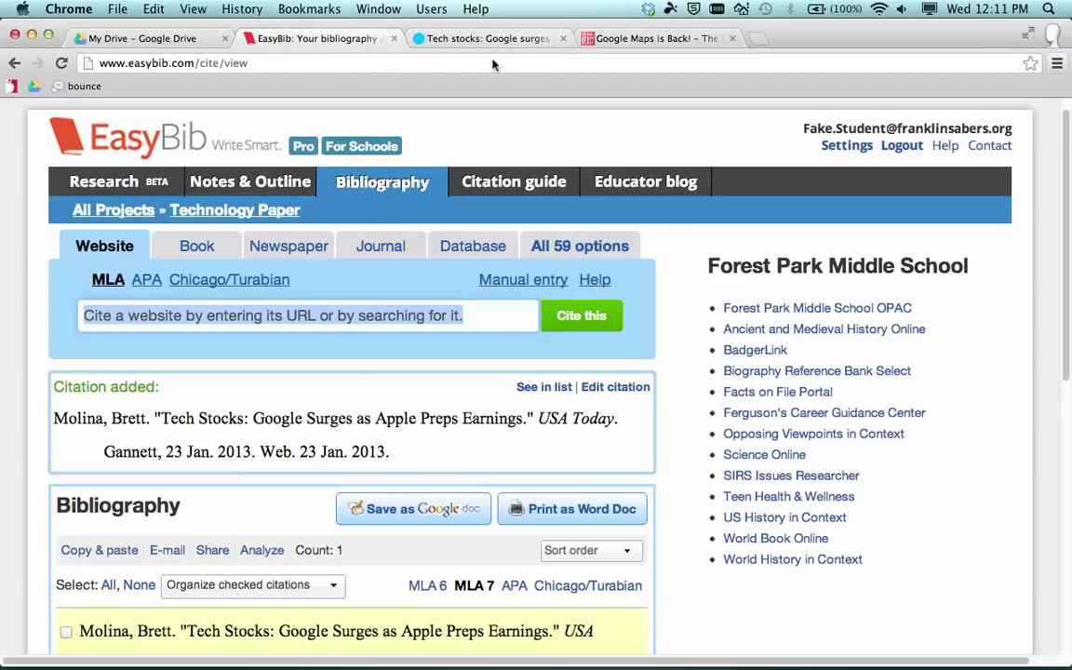
{"action": "left_click", "coordinate": [359, 317]}
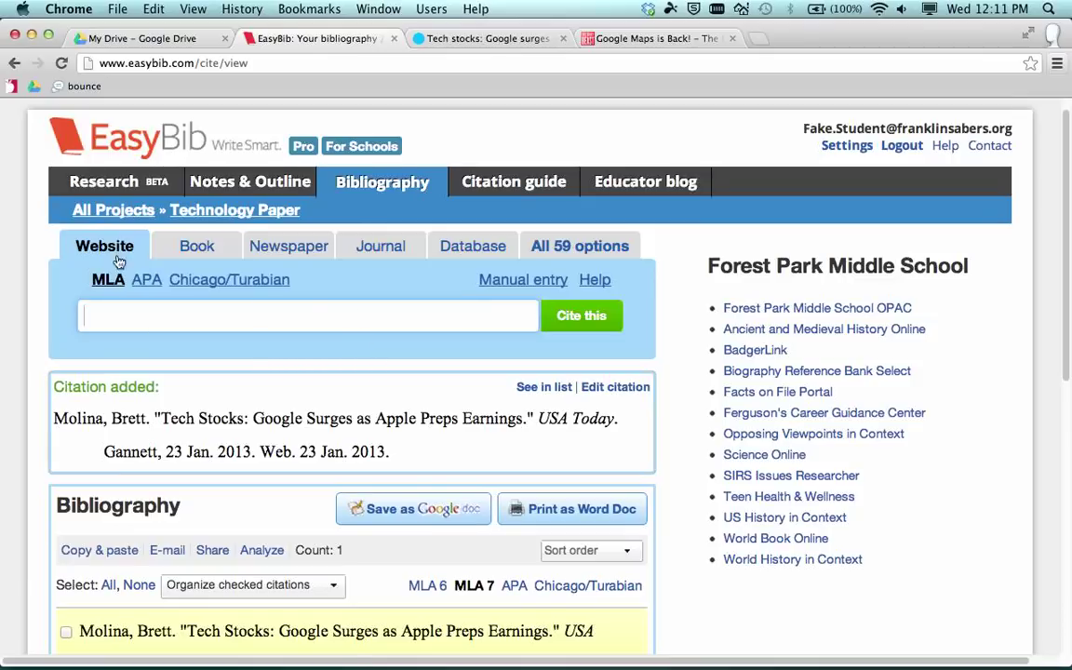
{"action": "key", "text": "super+v"}
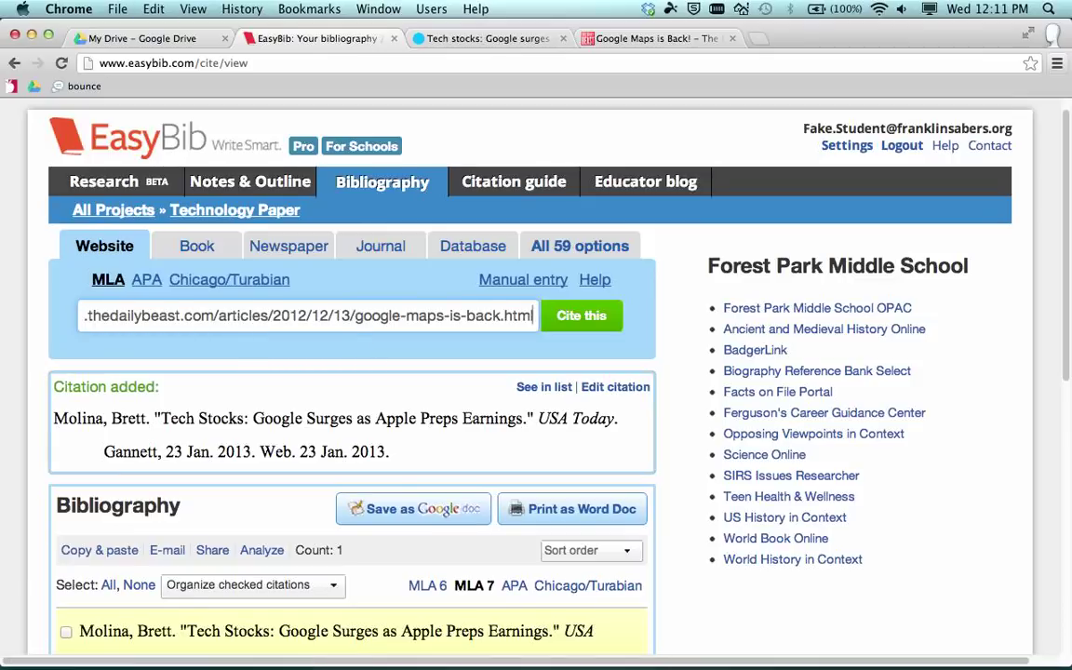
Autocite the Daily Beast article, review the filled form, and create the citation.
{"action": "left_click", "coordinate": [579, 317]}
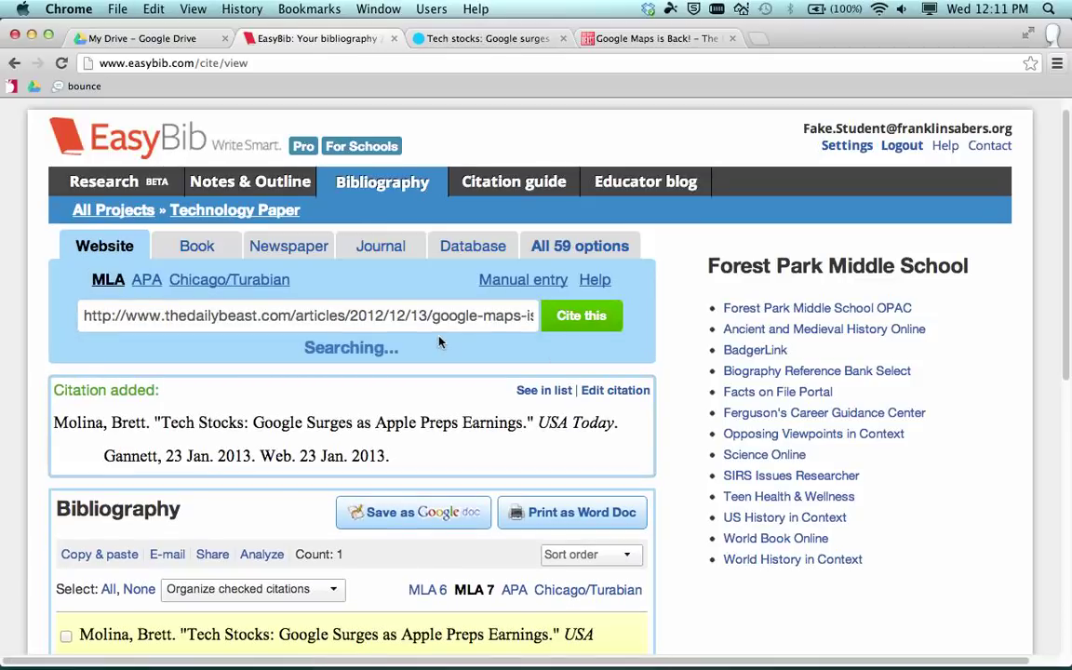
{"action": "scroll", "coordinate": [429, 376], "scroll_direction": "down", "scroll_amount": 3}
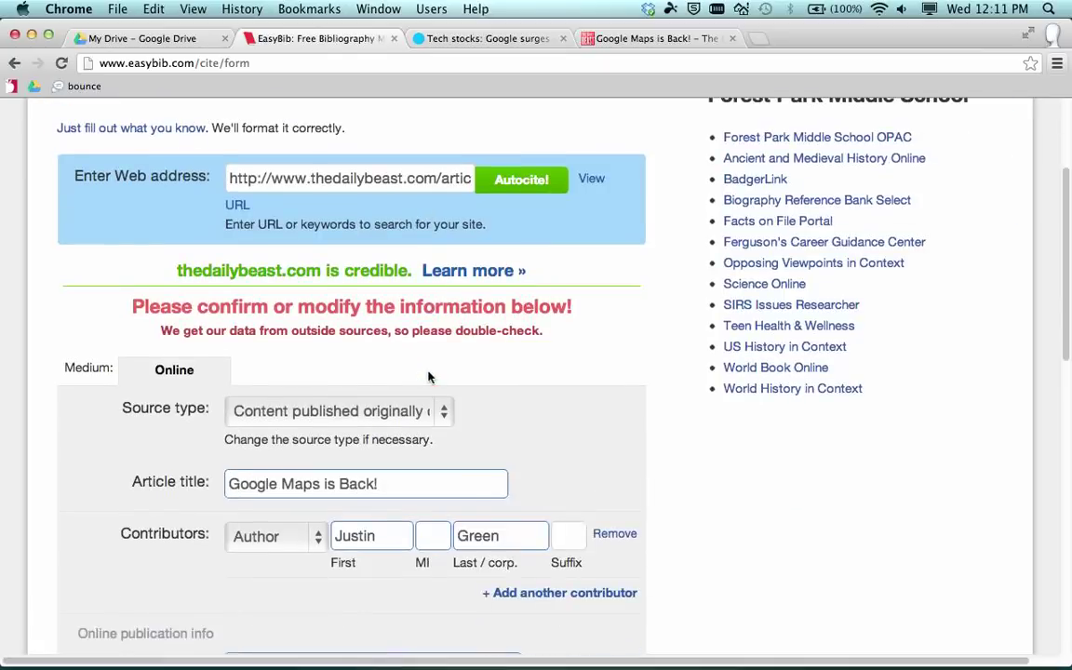
{"action": "scroll", "coordinate": [429, 376], "scroll_direction": "down", "scroll_amount": 4}
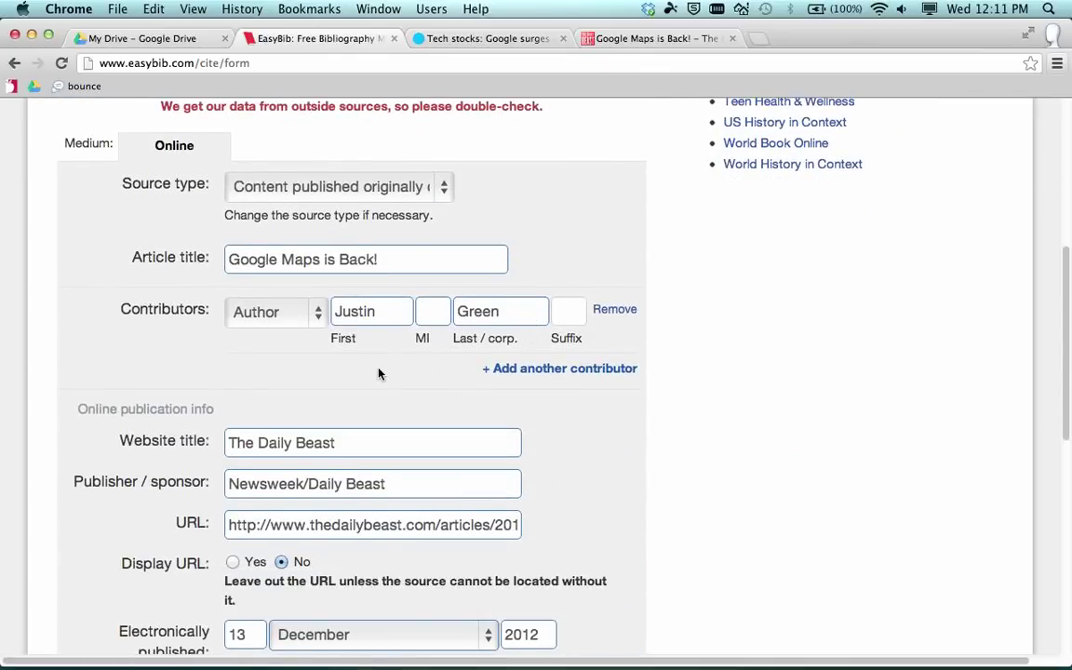
{"action": "scroll", "coordinate": [377, 373], "scroll_direction": "down", "scroll_amount": 2}
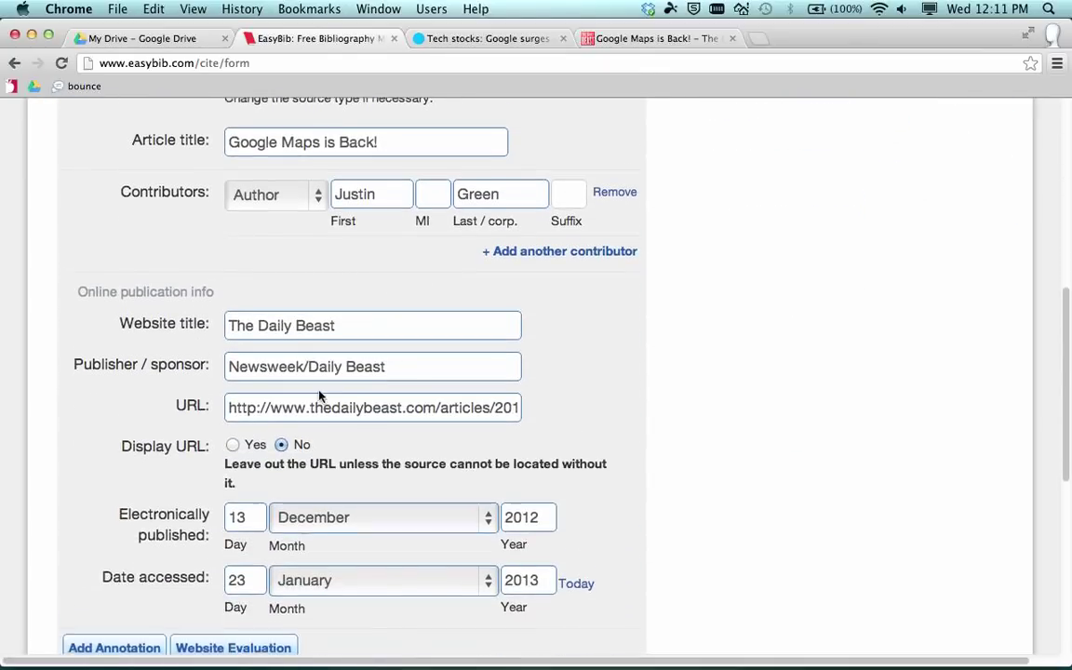
{"action": "scroll", "coordinate": [316, 395], "scroll_direction": "down", "scroll_amount": 2}
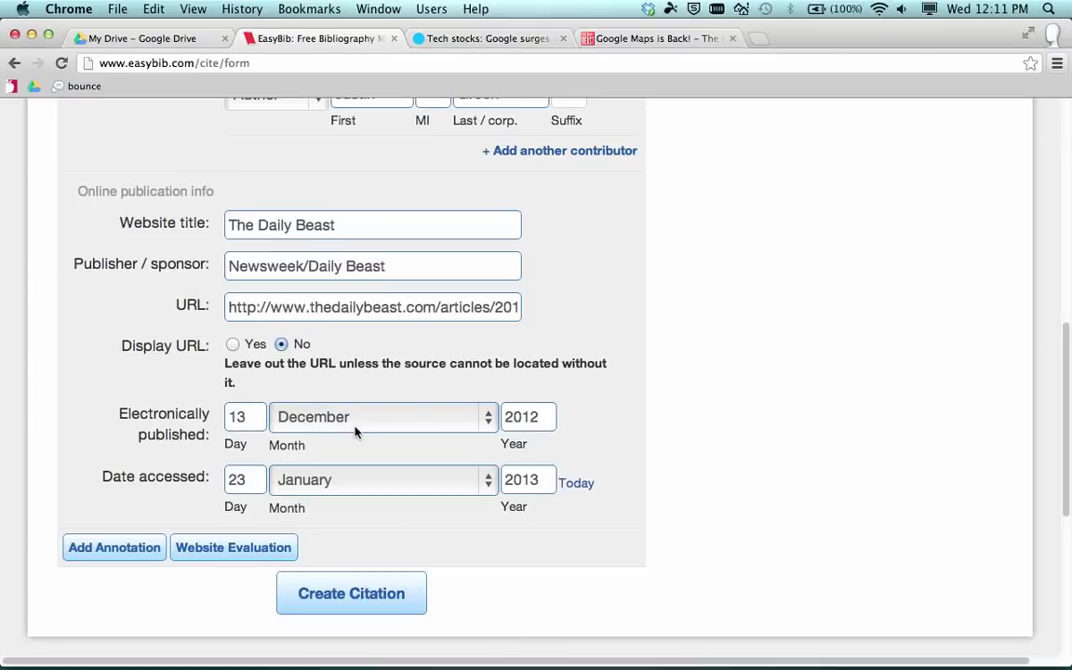
{"action": "scroll", "coordinate": [357, 424], "scroll_direction": "down", "scroll_amount": 2}
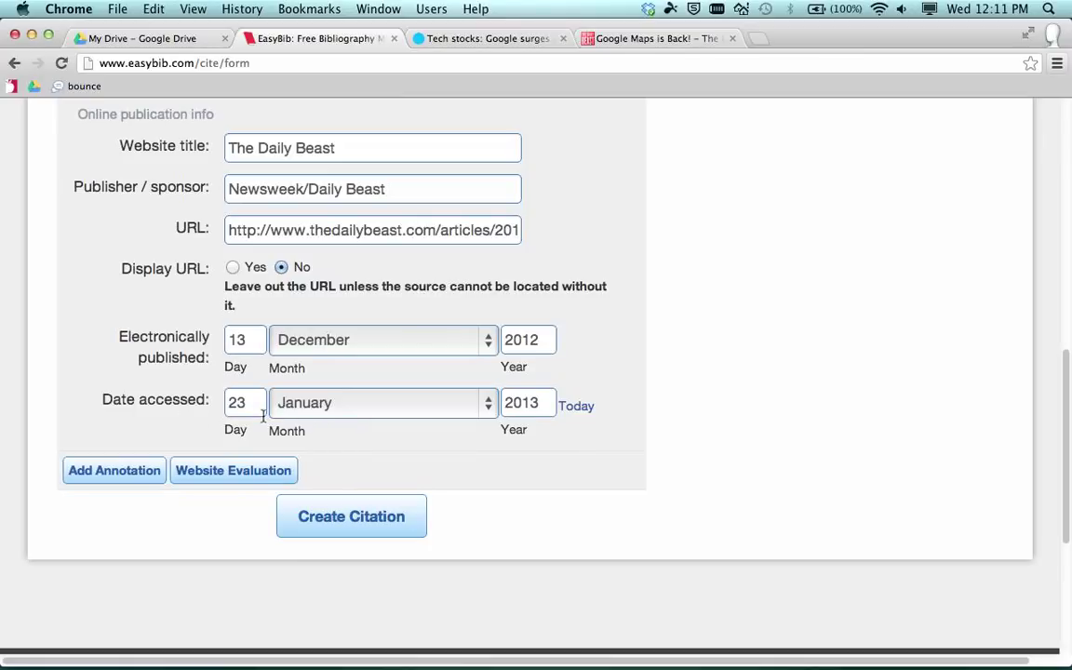
{"action": "left_click", "coordinate": [347, 528]}
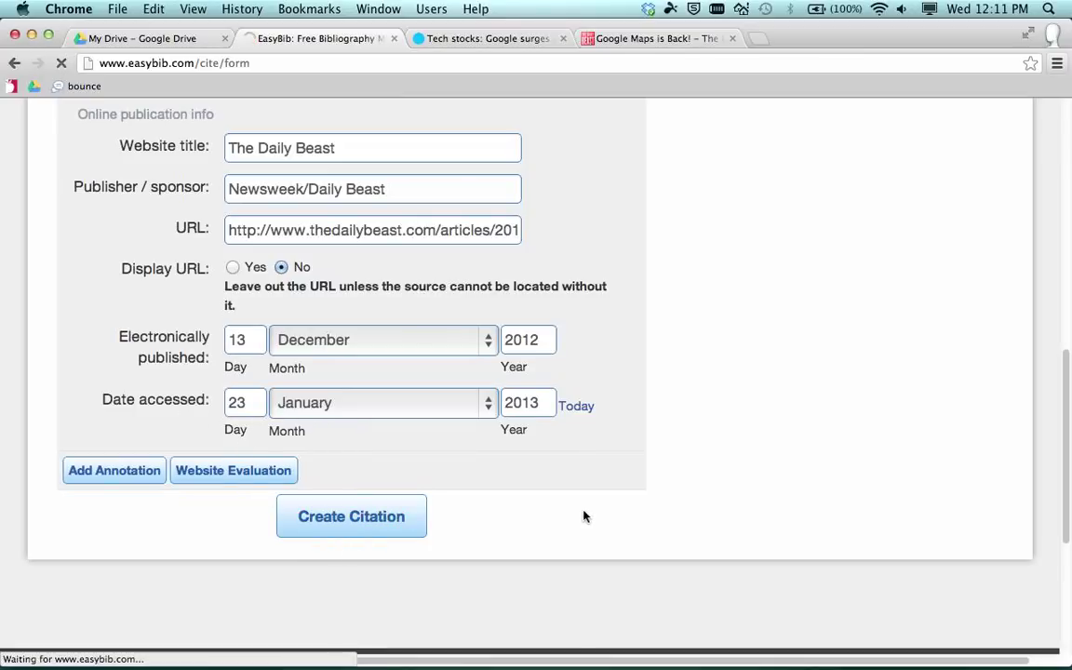
Review the Technology Paper bibliography list and open its sharing options.
{"action": "scroll", "coordinate": [368, 472], "scroll_direction": "down", "scroll_amount": 3}
{"action": "scroll", "coordinate": [367, 473], "scroll_direction": "down", "scroll_amount": 3}
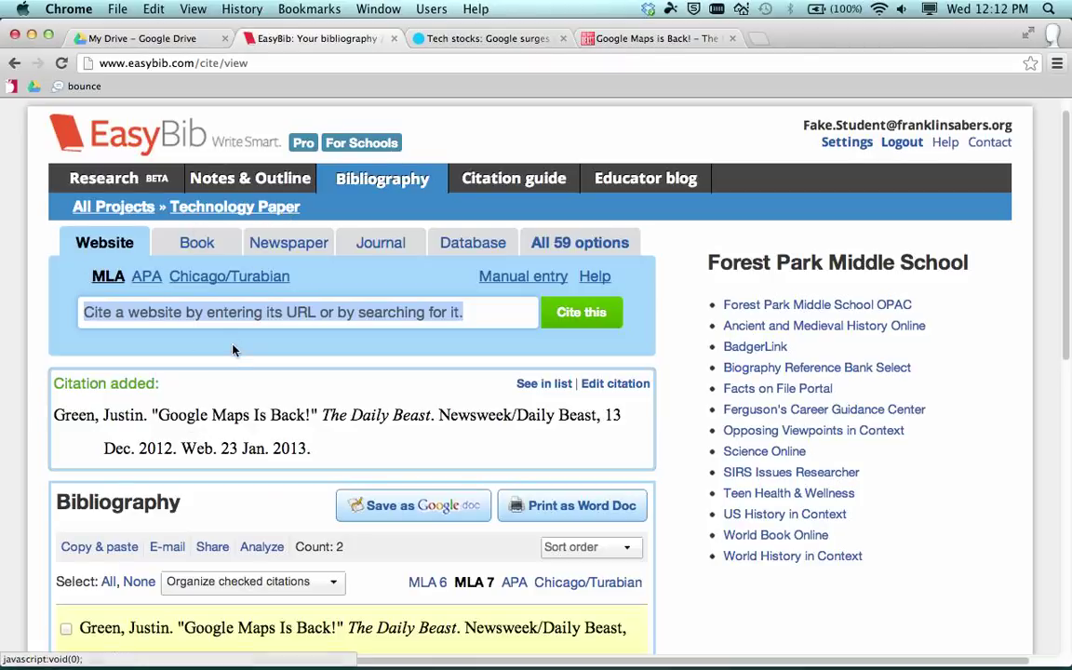
{"action": "scroll", "coordinate": [237, 365], "scroll_direction": "down", "scroll_amount": 2}
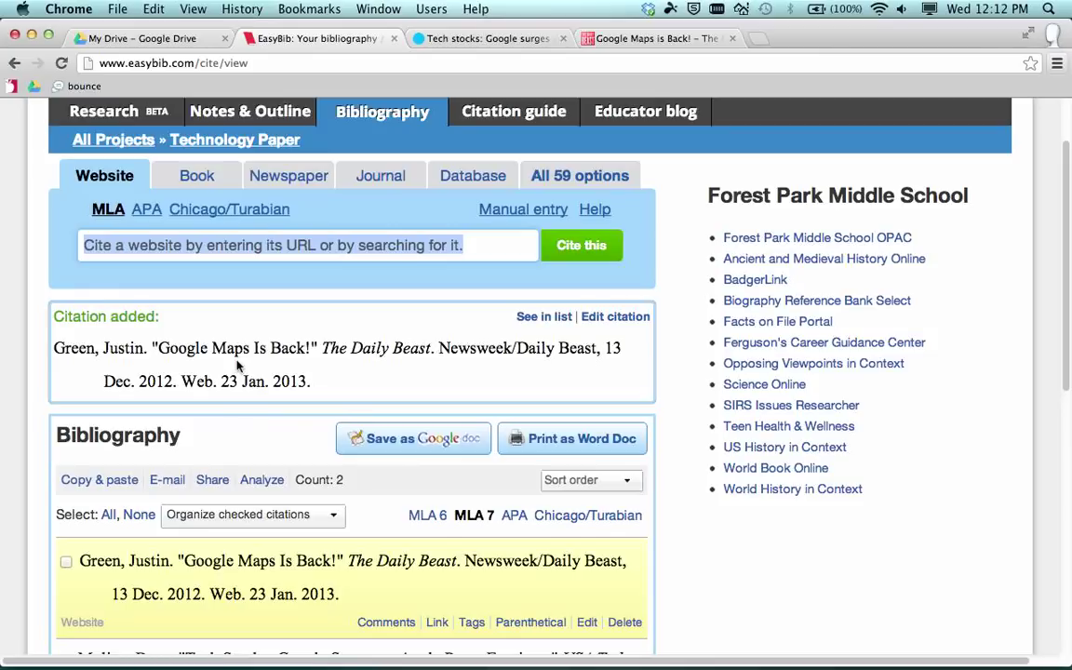
{"action": "left_click", "coordinate": [214, 479]}
Tick the Google Maps and Tech Stocks citations, view Organize checked citations, then untick both.
{"action": "scroll", "coordinate": [239, 469], "scroll_direction": "down", "scroll_amount": 1}
{"action": "scroll", "coordinate": [239, 470], "scroll_direction": "down", "scroll_amount": 3}
{"action": "left_click", "coordinate": [65, 433]}
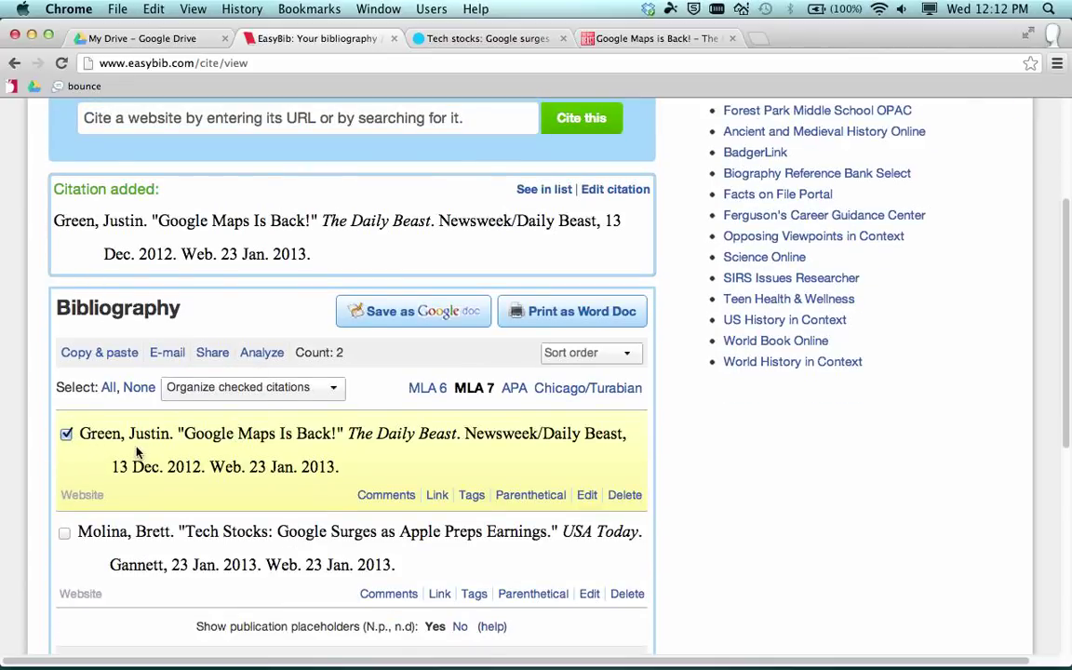
{"action": "left_click", "coordinate": [64, 532]}
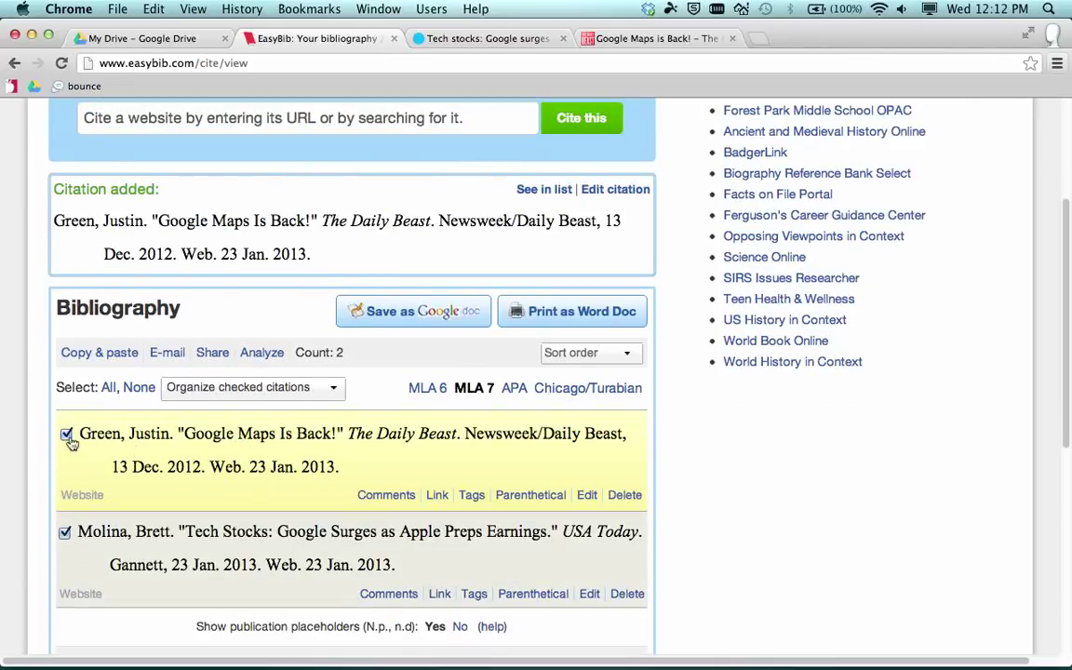
{"action": "left_click", "coordinate": [282, 387]}
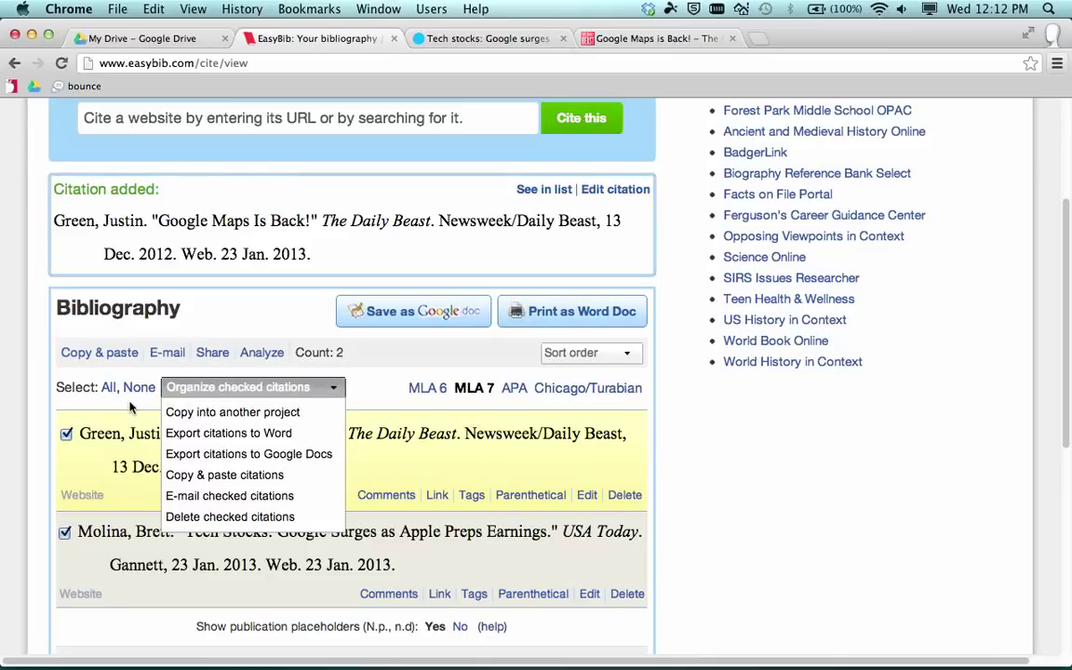
{"action": "left_click", "coordinate": [66, 434]}
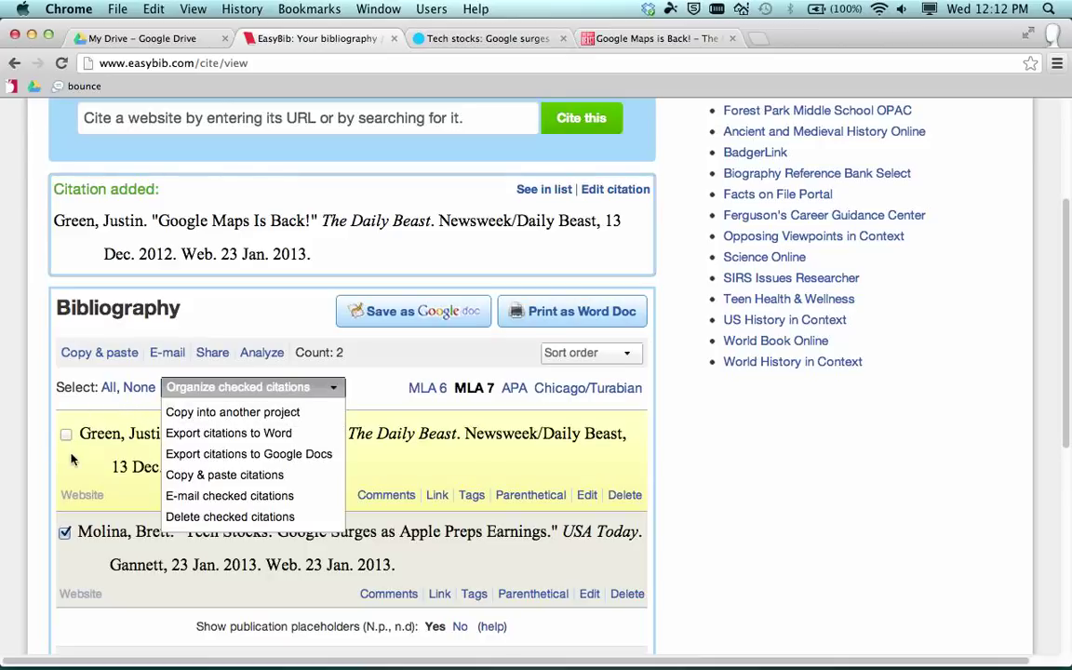
{"action": "left_click", "coordinate": [64, 535]}
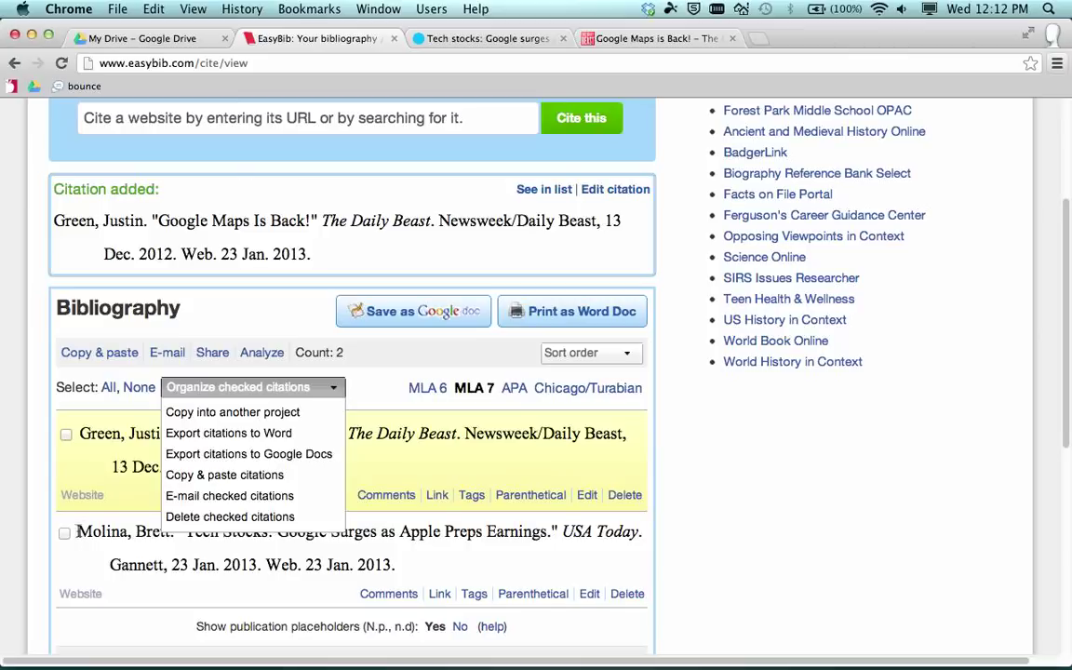
{"action": "left_click", "coordinate": [375, 391]}
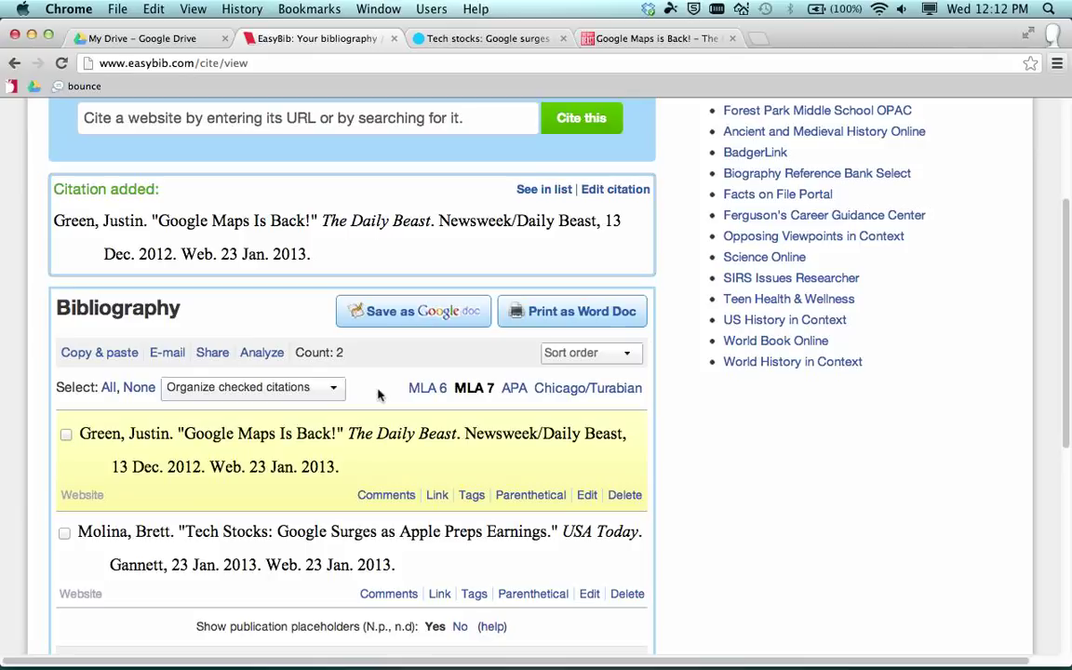
Export the Technology Paper bibliography as a Google Doc, granting EasyBib access to Google Docs.
{"action": "left_click", "coordinate": [415, 310]}
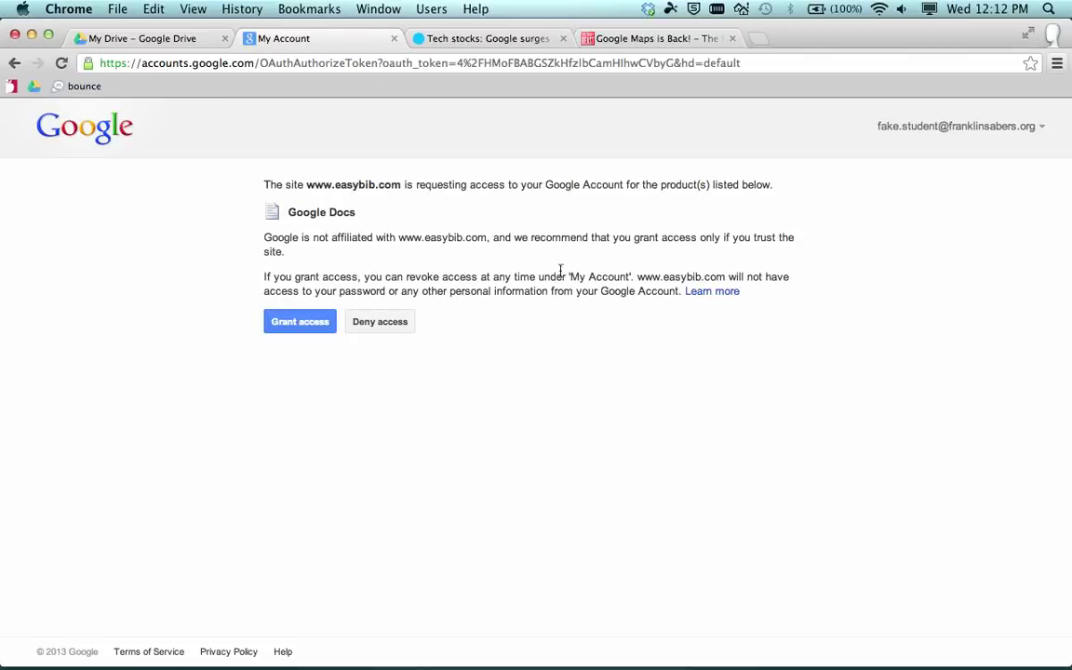
{"action": "left_click", "coordinate": [294, 325]}
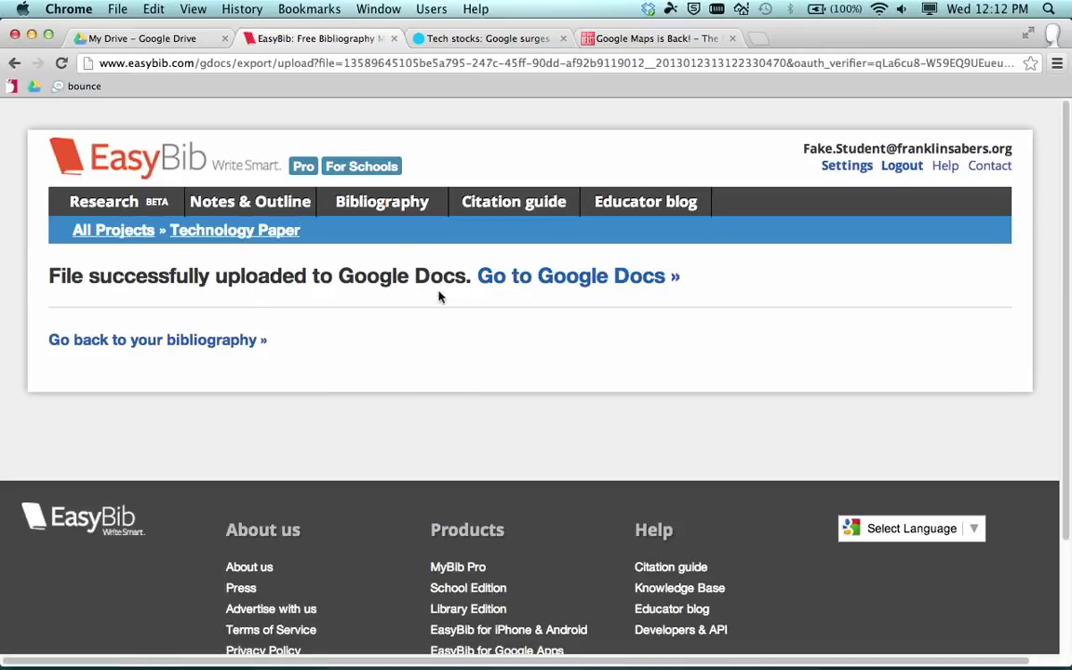
{"action": "left_click", "coordinate": [137, 34]}
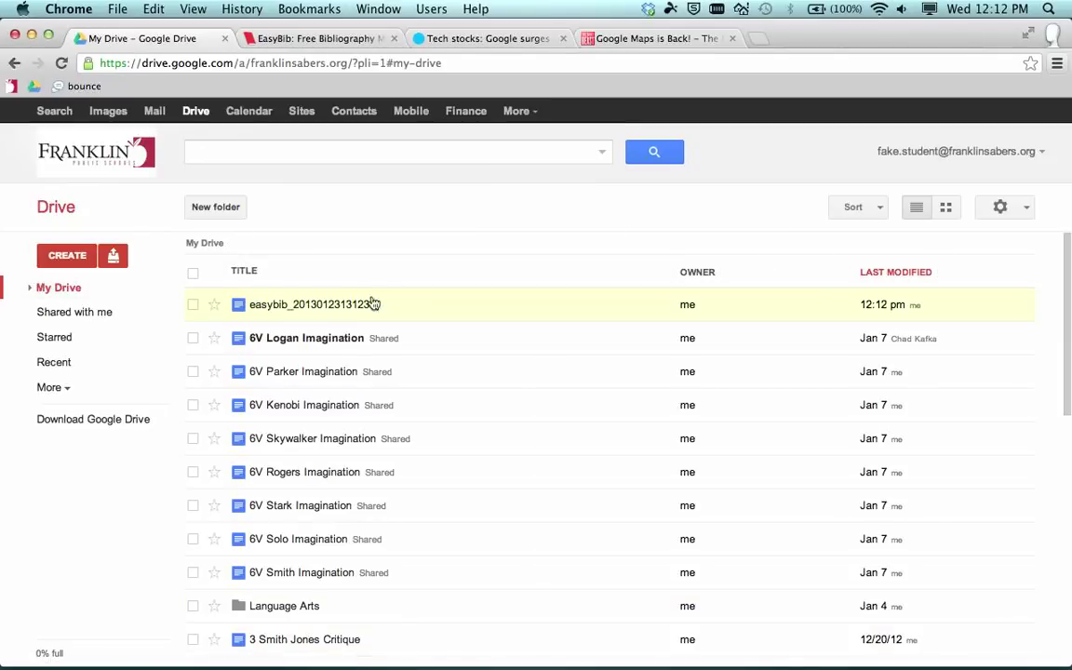
{"action": "left_click", "coordinate": [309, 307]}
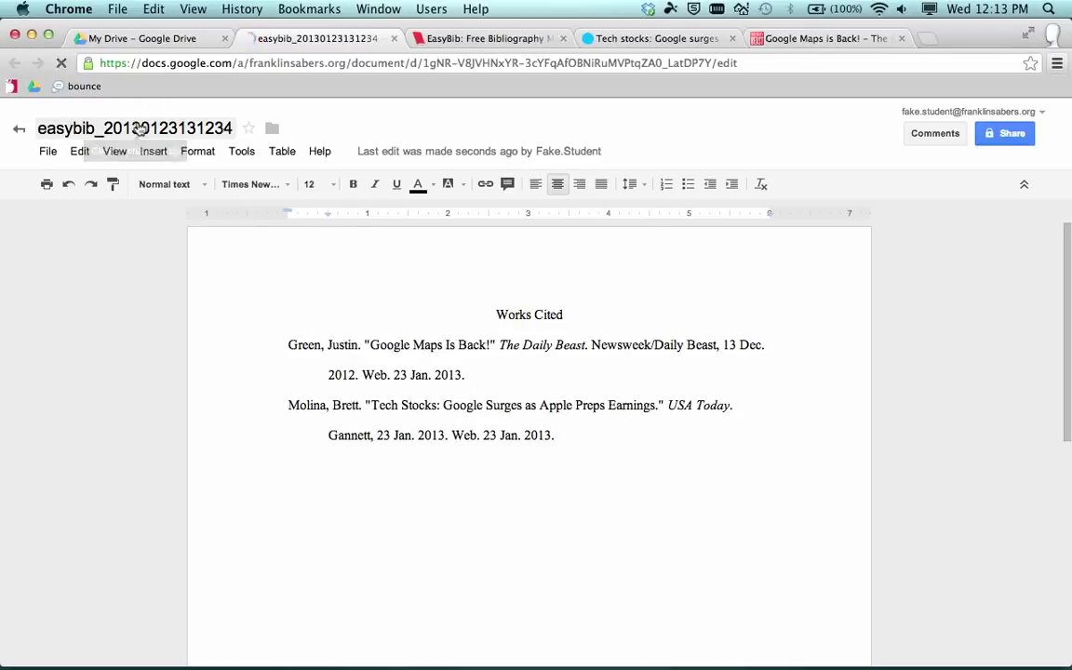
{"action": "left_click", "coordinate": [142, 130]}
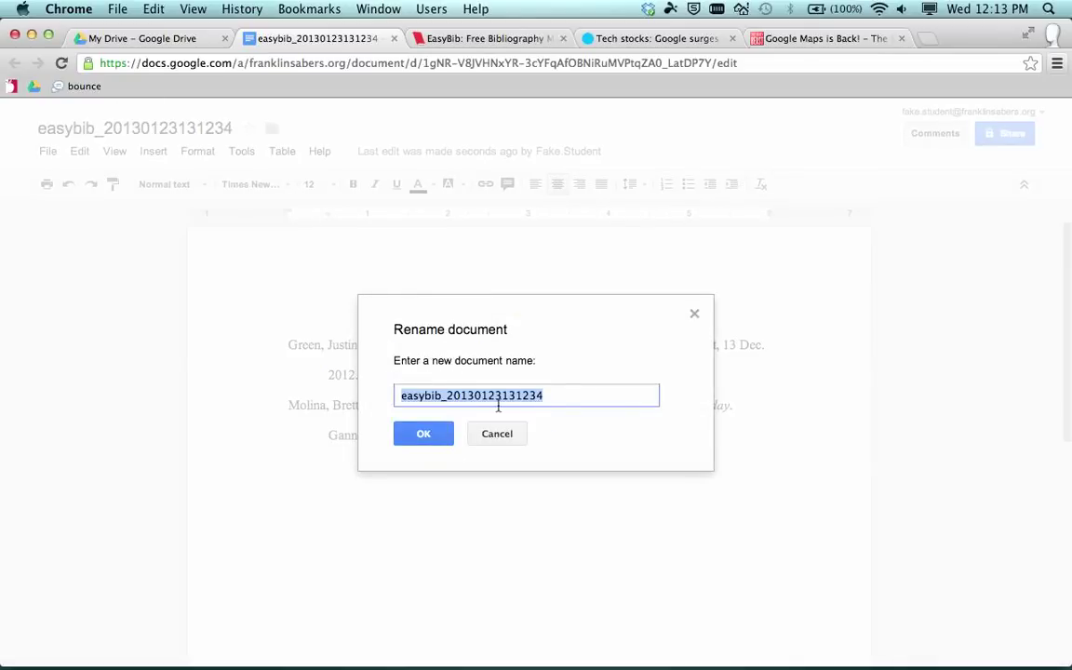
{"action": "left_click", "coordinate": [496, 435]}
{"action": "left_click_drag", "start_coordinate": [495, 317], "coordinate": [573, 446]}
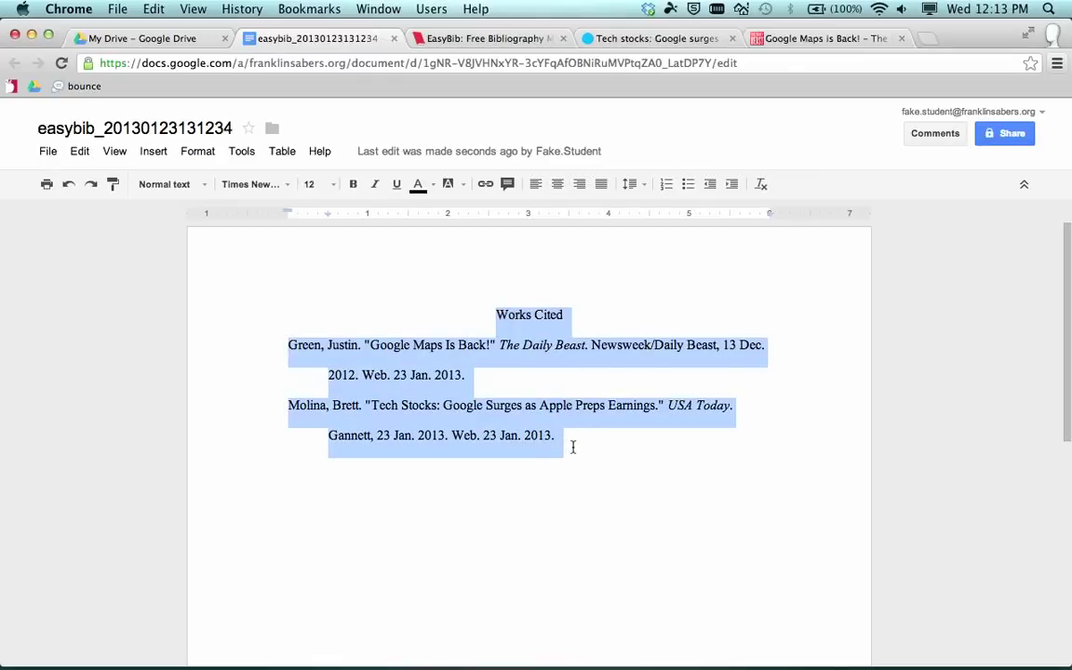